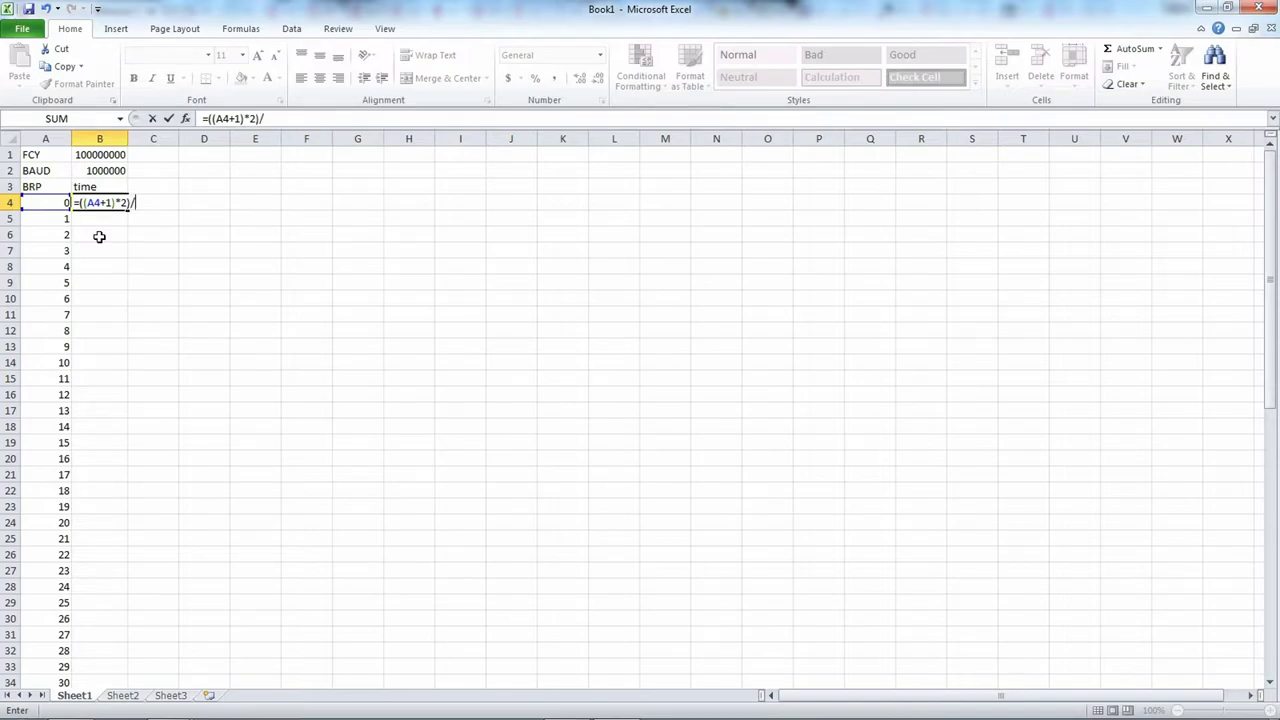
Step: Complete the first time formula in B4 with an absolute reference to the FCY value, as =((A4+1)*2)/$B$1
{"action": "left_click", "coordinate": [111, 154]}
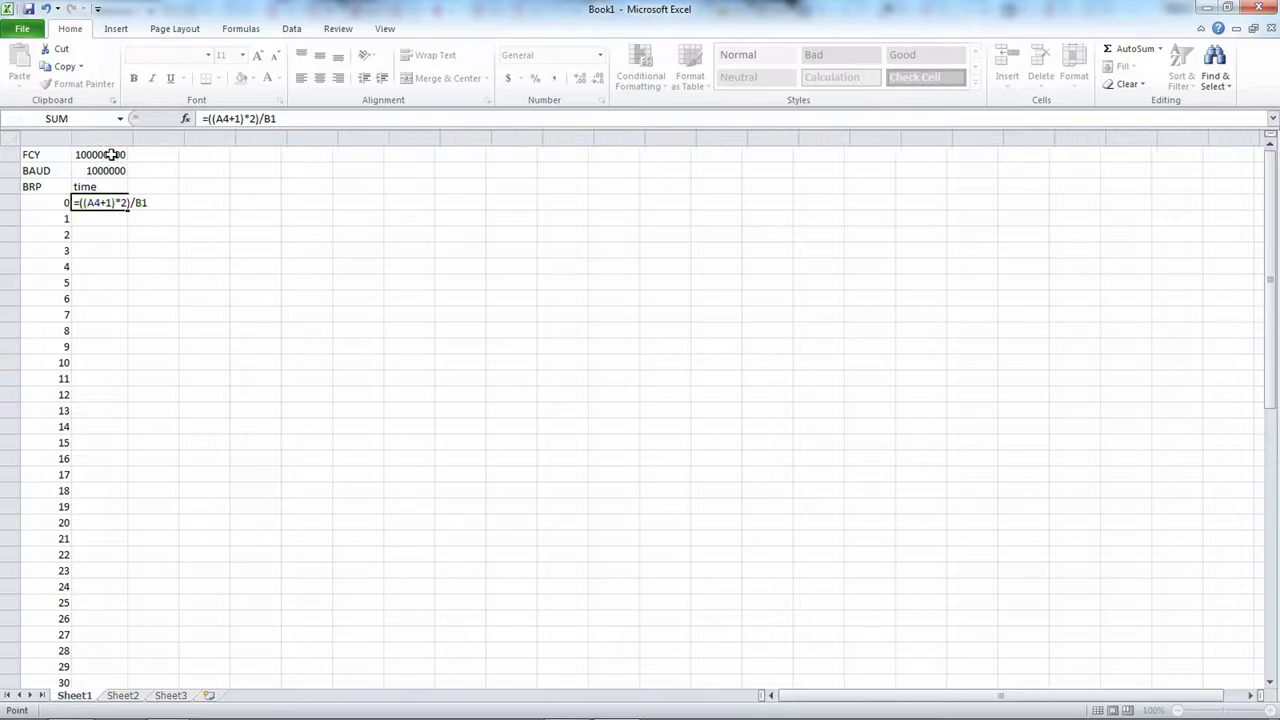
{"action": "key", "text": "Return"}
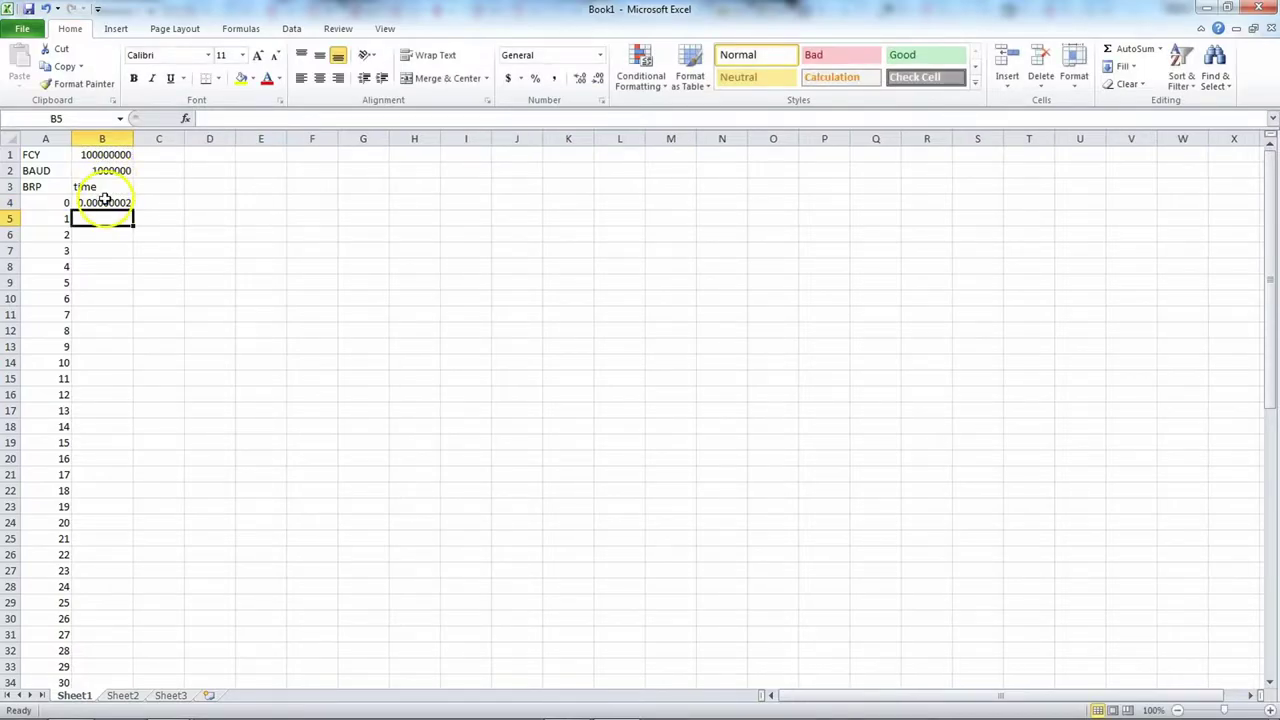
{"action": "left_click", "coordinate": [104, 202]}
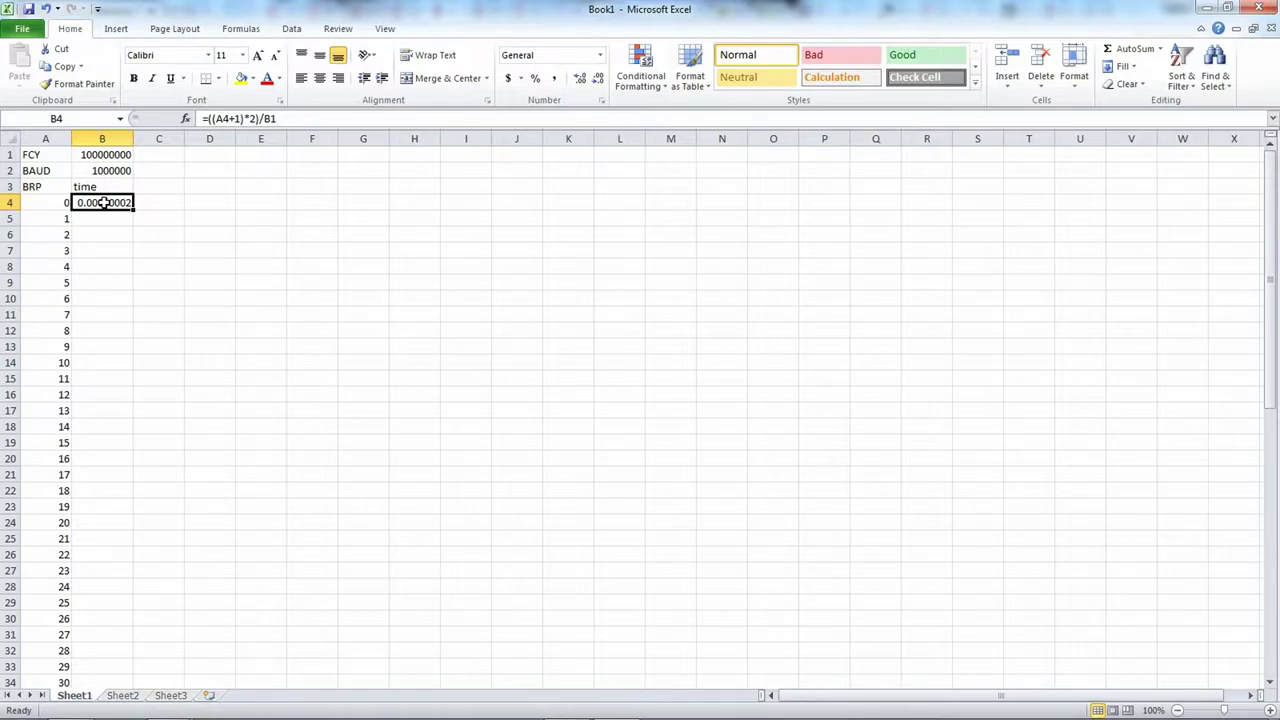
{"action": "left_click", "coordinate": [44, 201]}
{"action": "left_click", "coordinate": [103, 201]}
{"action": "left_click", "coordinate": [131, 204]}
{"action": "left_click", "coordinate": [266, 118]}
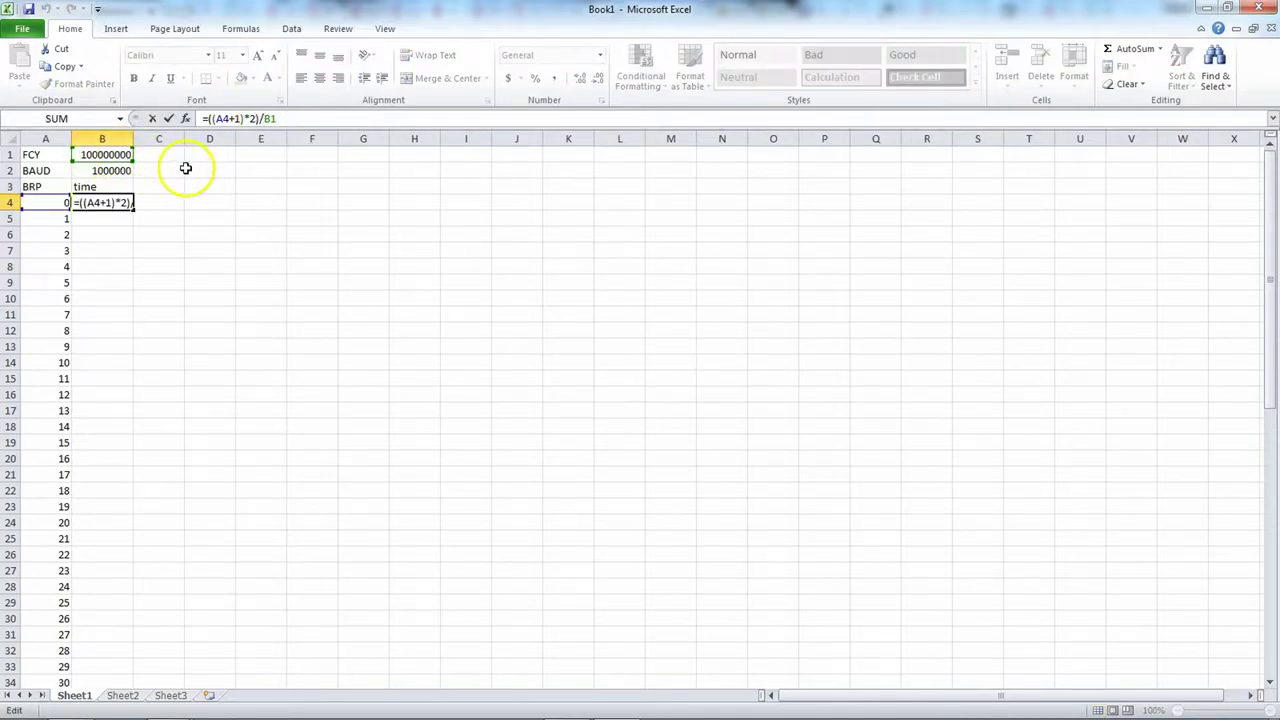
{"action": "type", "text": "$B"}
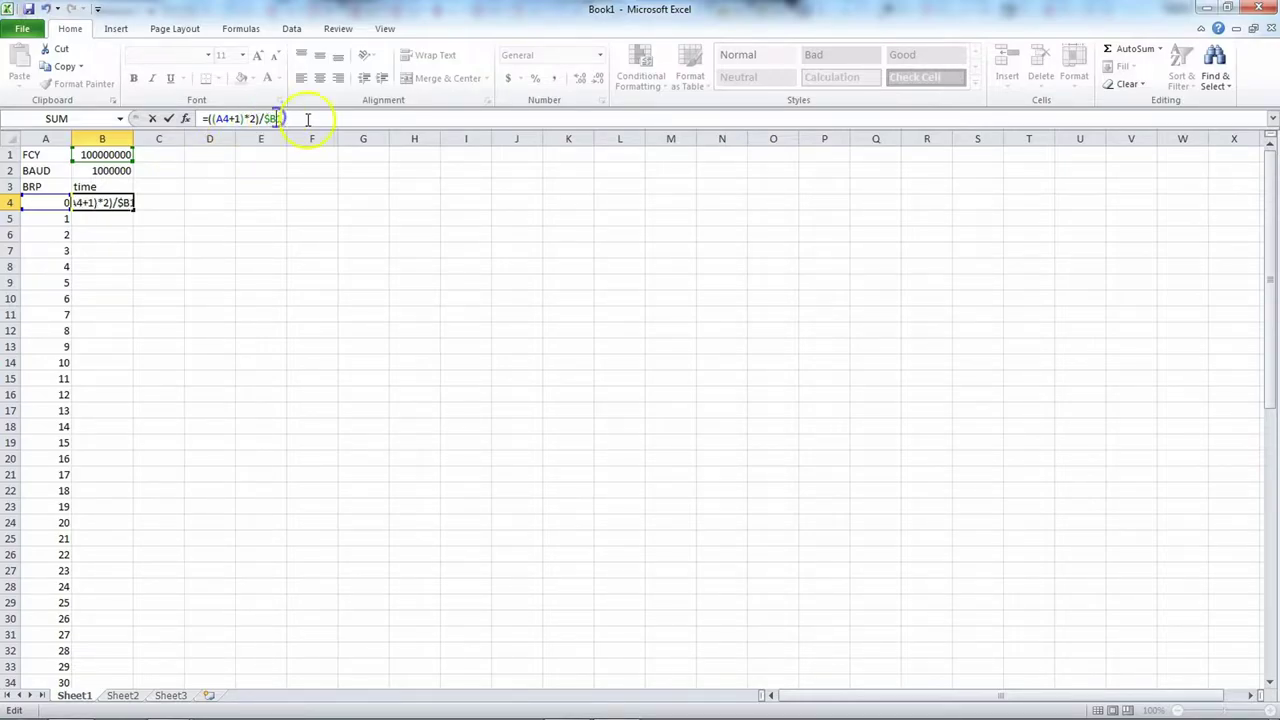
{"action": "type", "text": "$"}
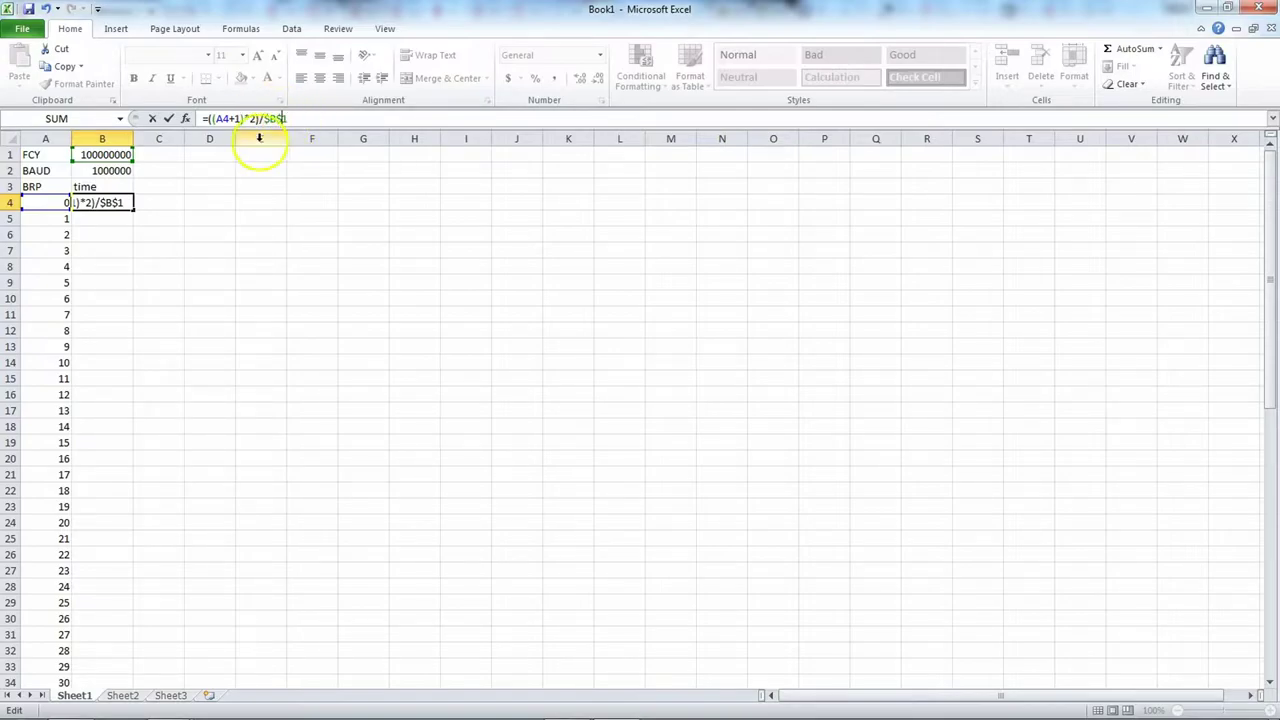
{"action": "key", "text": "Return"}
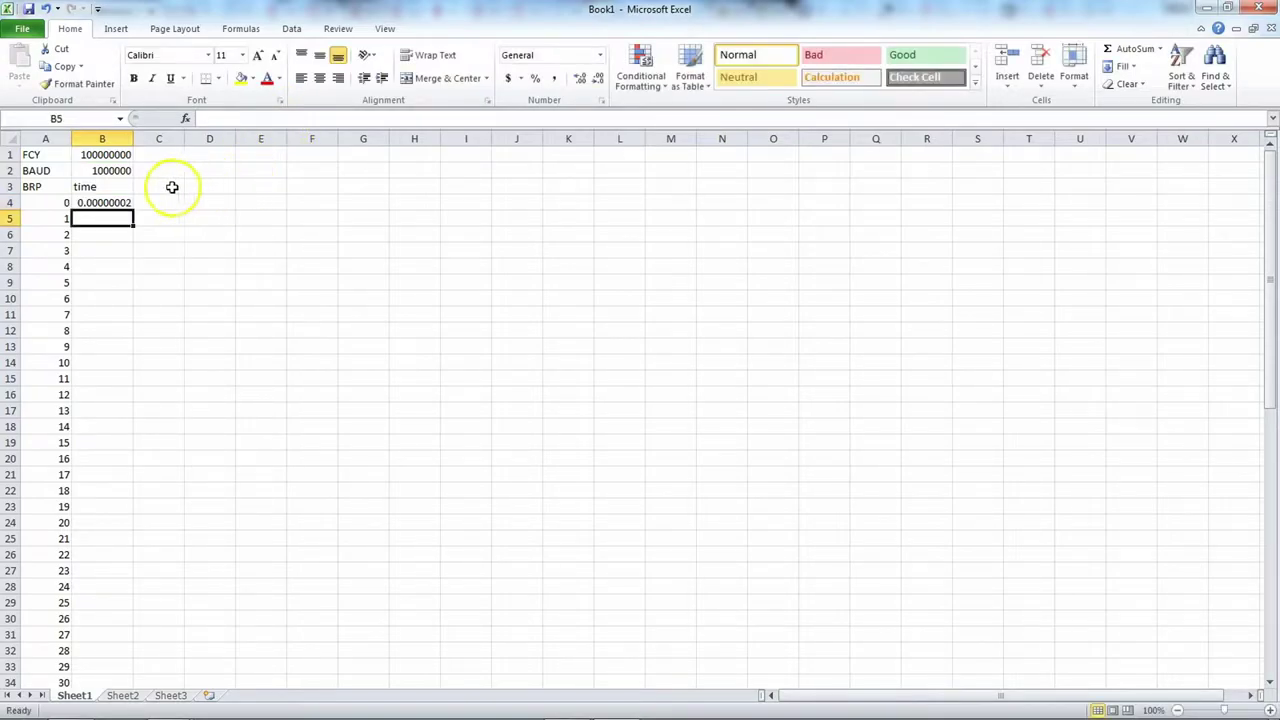
Step: Copy the time formula from B4 down through B67 for BRP values 0 to 63
{"action": "left_click", "coordinate": [114, 202]}
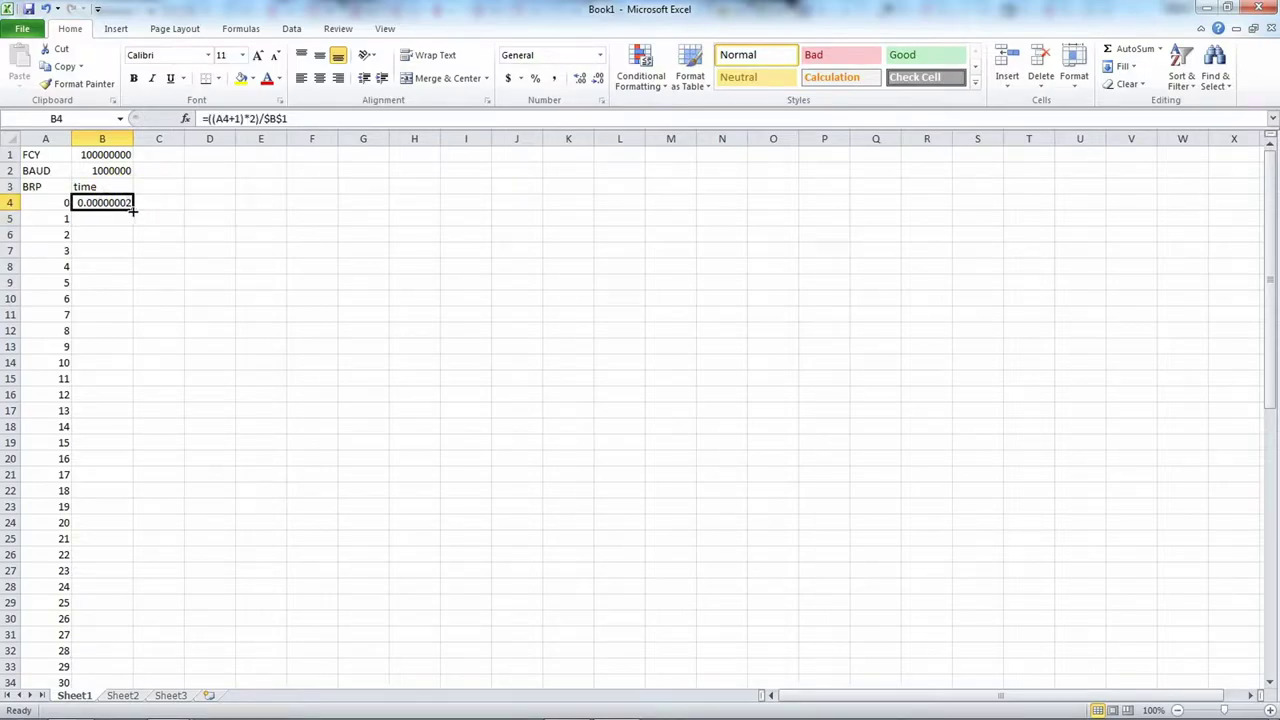
{"action": "left_click_drag", "start_coordinate": [132, 209], "coordinate": [110, 651]}
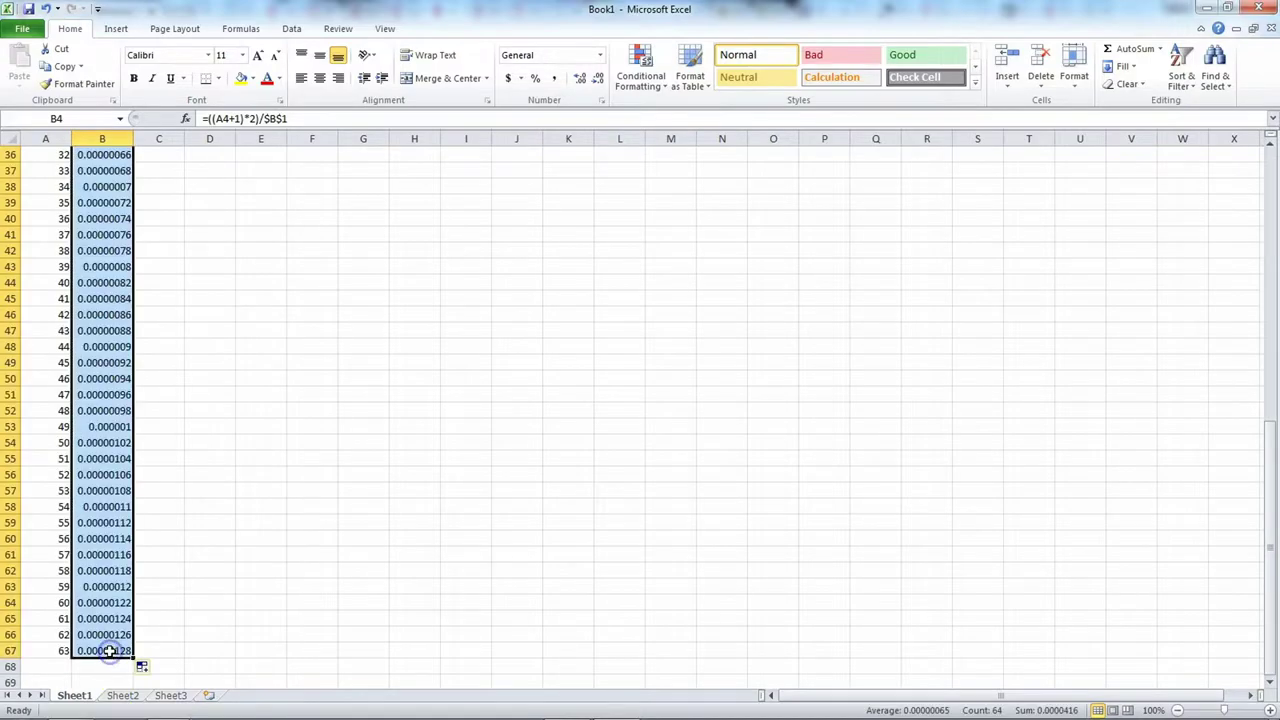
{"action": "scroll", "coordinate": [289, 590], "scroll_direction": "up", "scroll_amount": 12}
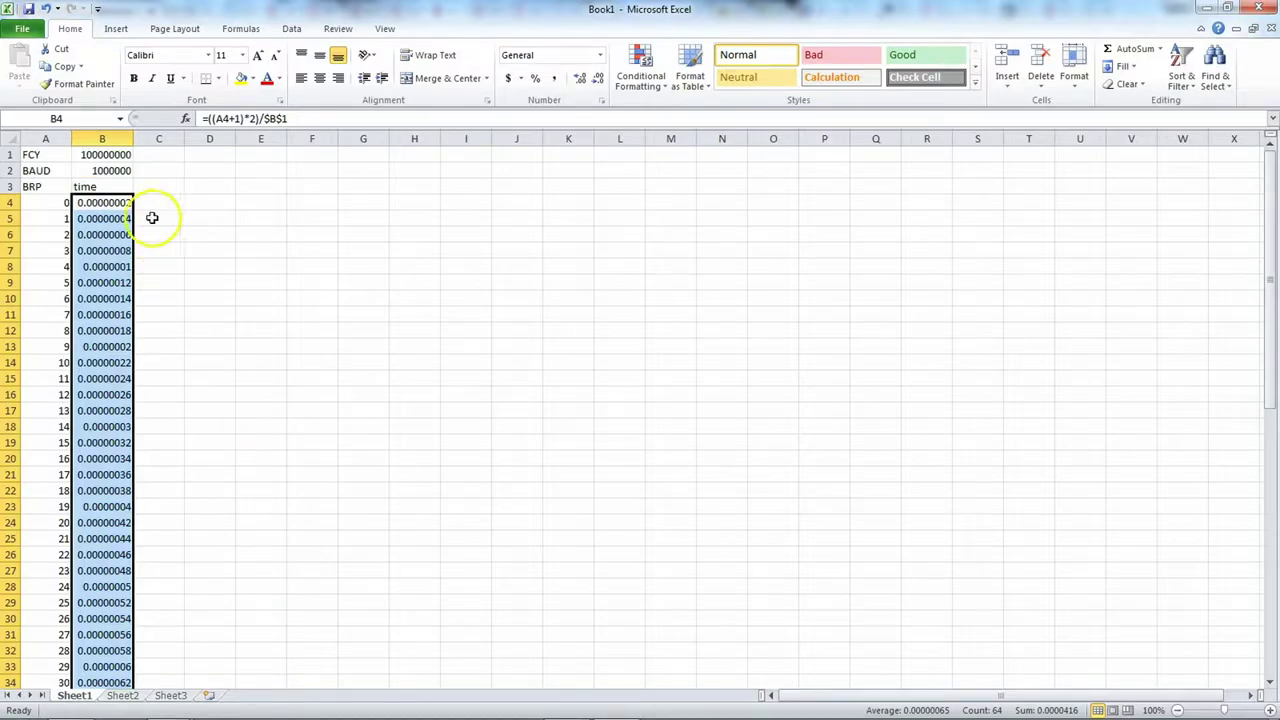
{"action": "scroll", "coordinate": [265, 280], "scroll_direction": "down", "scroll_amount": 10}
{"action": "scroll", "coordinate": [266, 283], "scroll_direction": "up", "scroll_amount": 9}
{"action": "scroll", "coordinate": [266, 283], "scroll_direction": "up", "scroll_amount": 1}
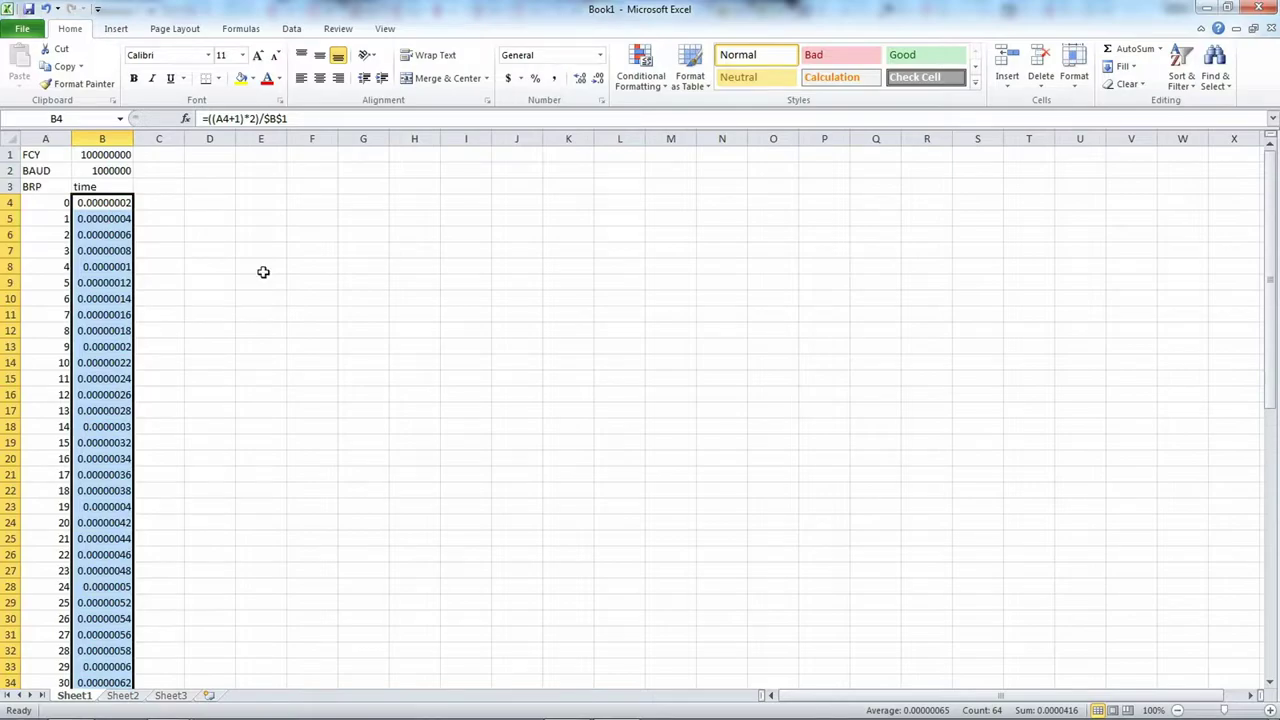
Step: Fill row 3 from C3 to T3 with the number series 8 to 25, starting from 8 and 9
{"action": "left_click", "coordinate": [169, 185]}
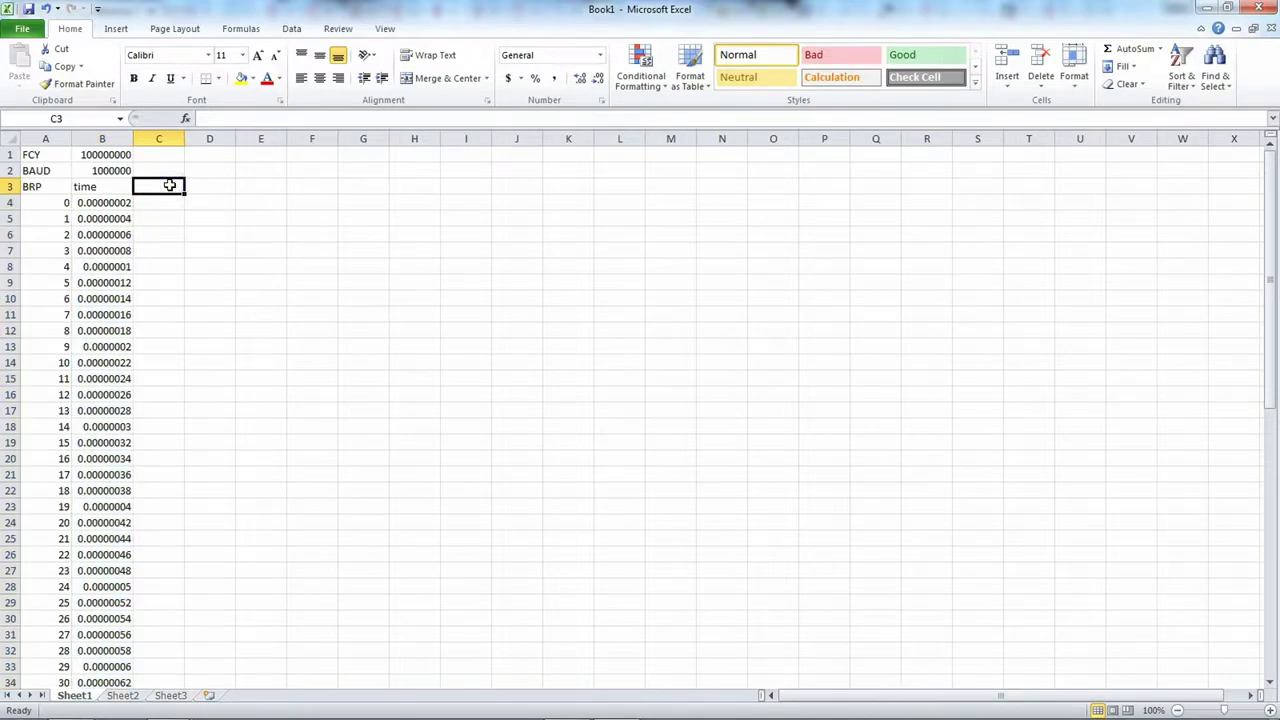
{"action": "type", "text": "8"}
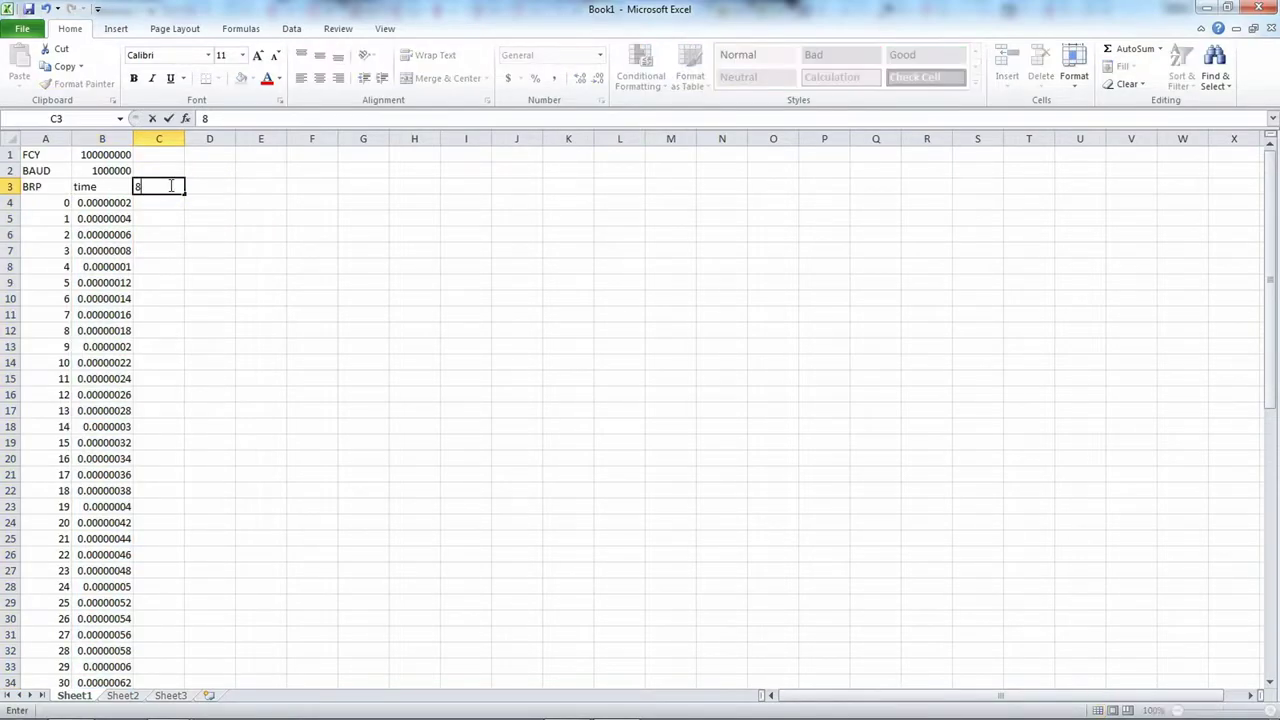
{"action": "key", "text": "Tab"}
{"action": "type", "text": "9"}
{"action": "key", "text": "Return"}
{"action": "left_click", "coordinate": [170, 186]}
{"action": "left_click_drag", "start_coordinate": [170, 186], "coordinate": [1034, 171]}
{"action": "left_click", "coordinate": [955, 328]}
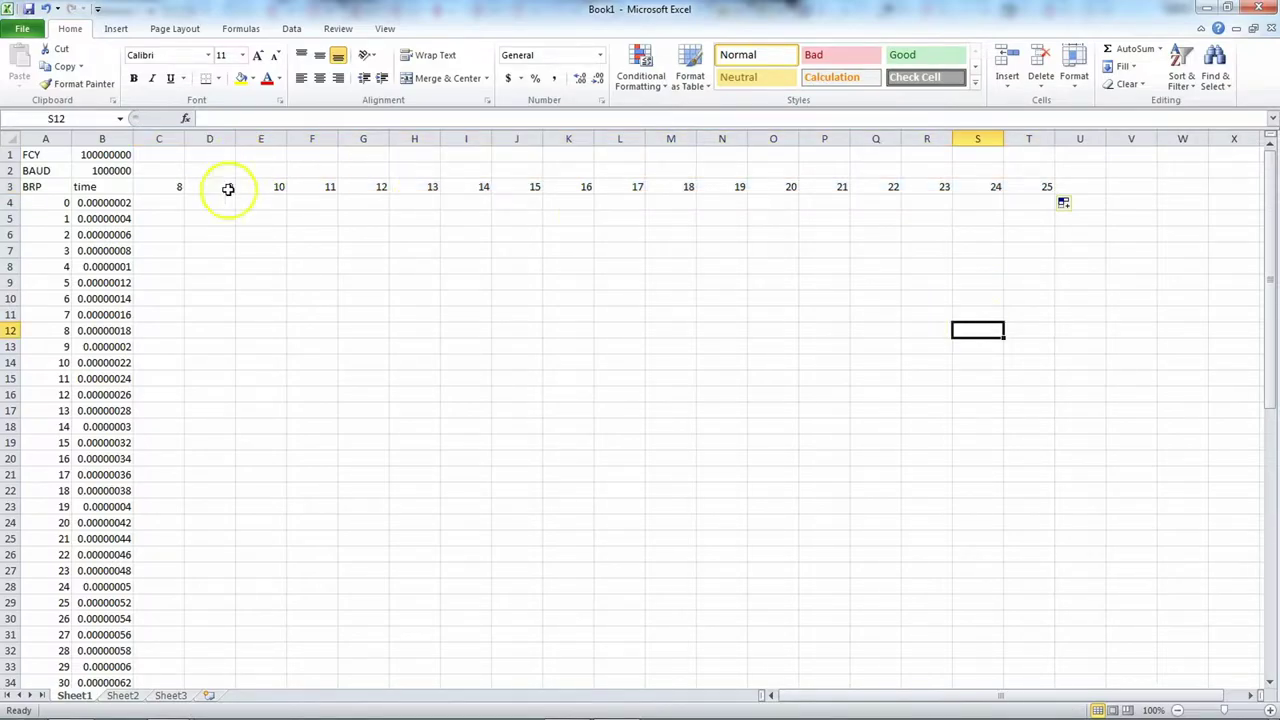
Step: Enter the formula =1/($B4*C$3) in C4, locking the time column and the header row
{"action": "left_click", "coordinate": [165, 202]}
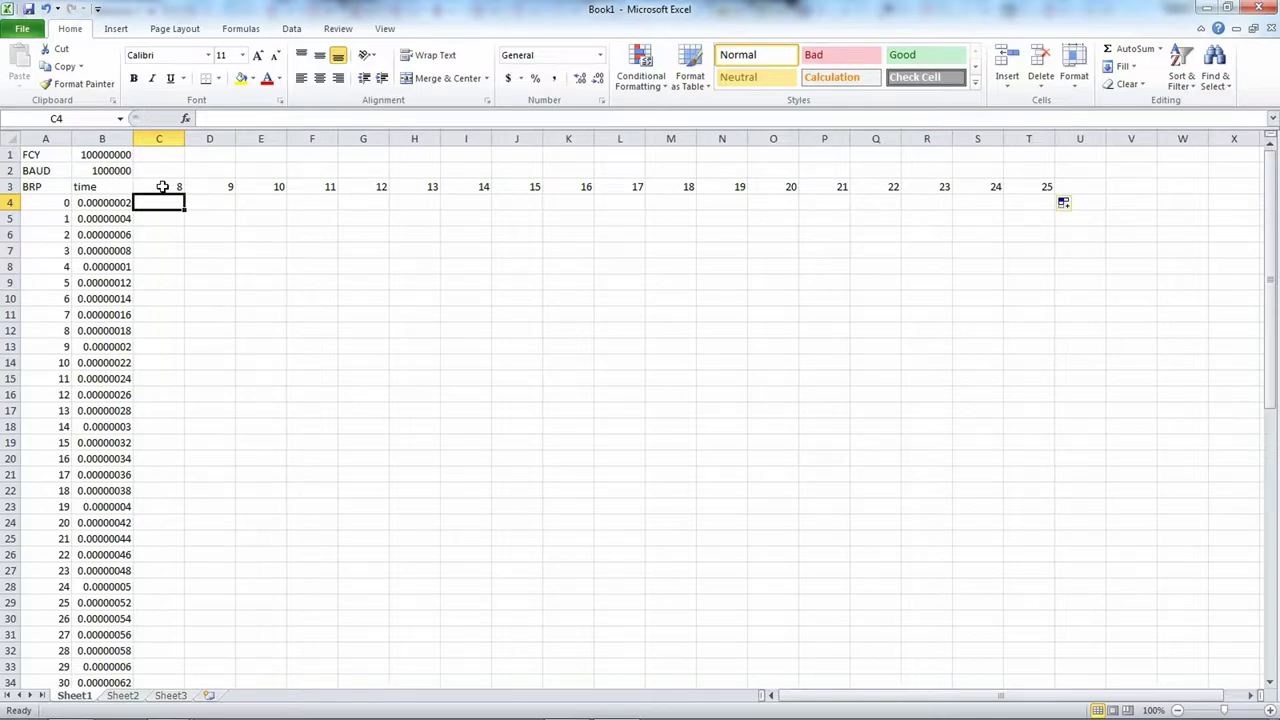
{"action": "type", "text": "="}
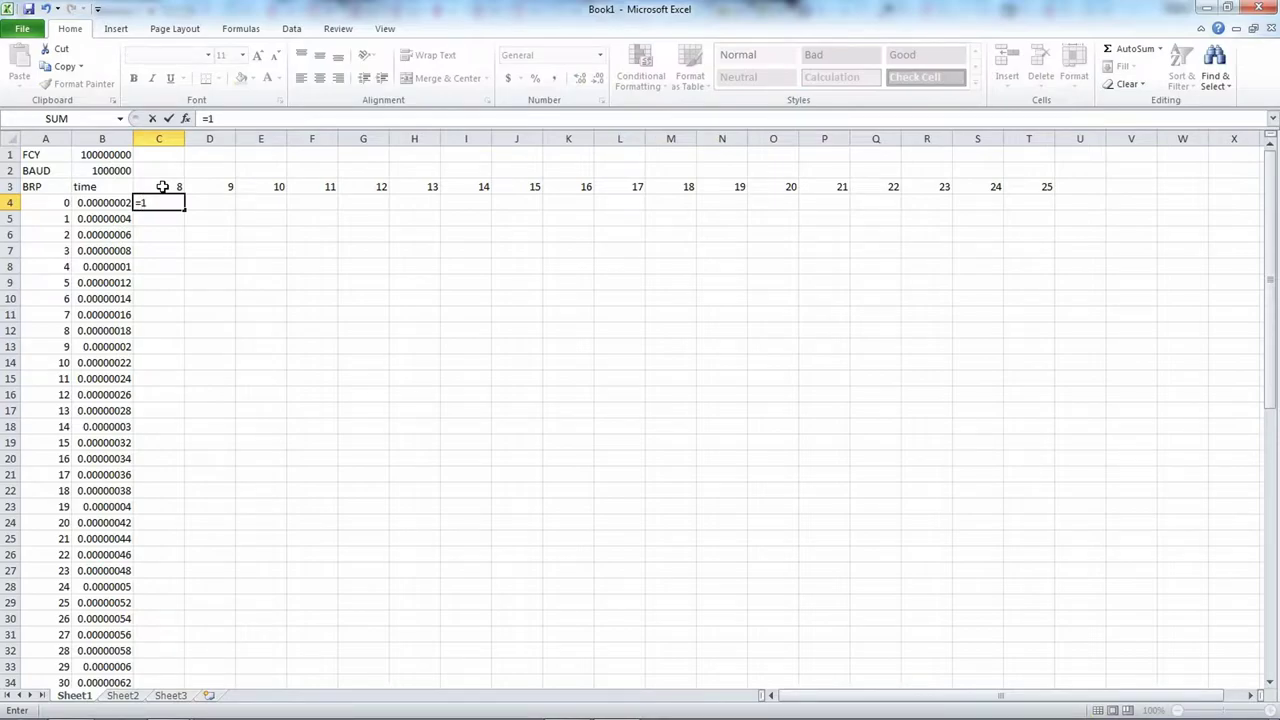
{"action": "type", "text": "1/("}
{"action": "left_click", "coordinate": [105, 203]}
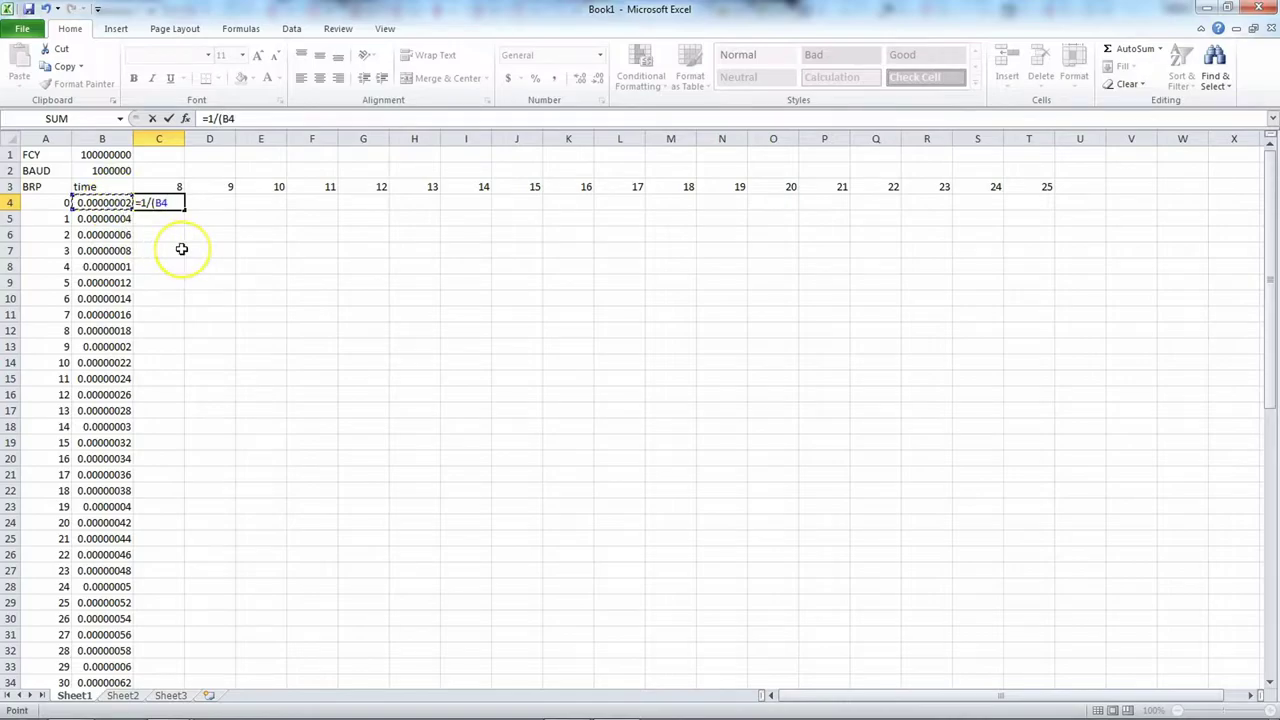
{"action": "left_click", "coordinate": [168, 186]}
{"action": "type", "text": ")"}
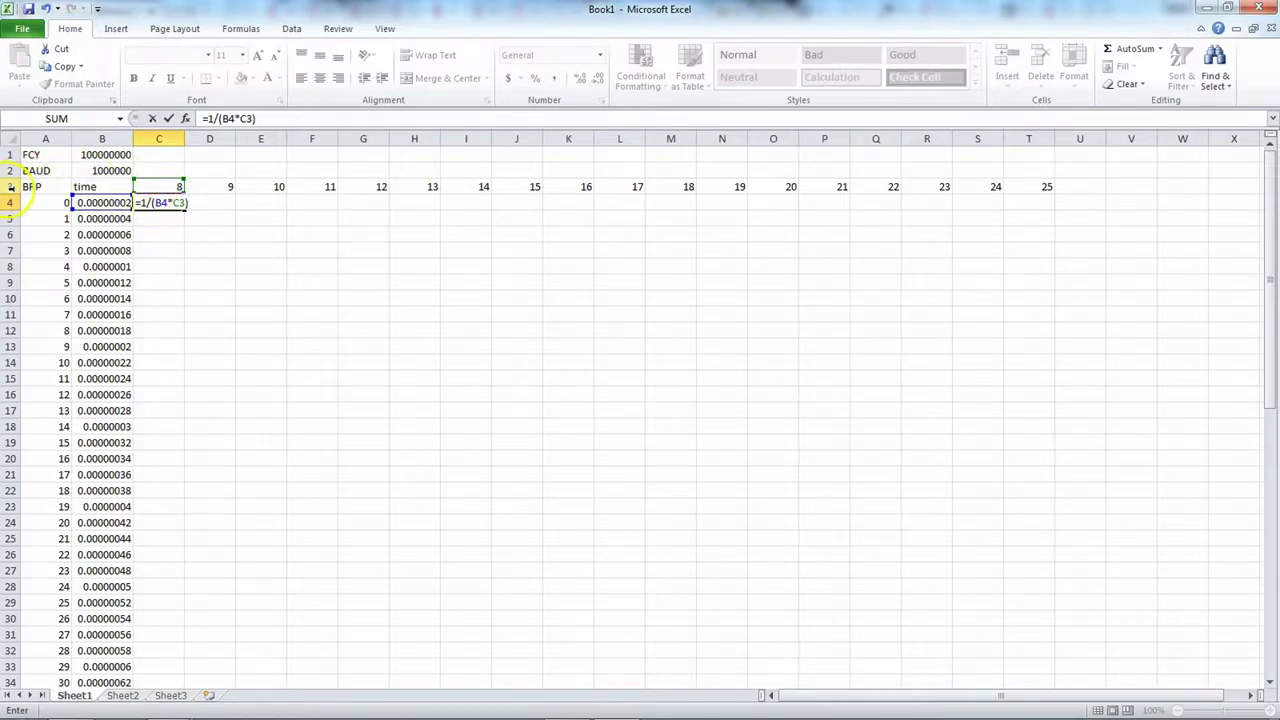
{"action": "left_click", "coordinate": [176, 203]}
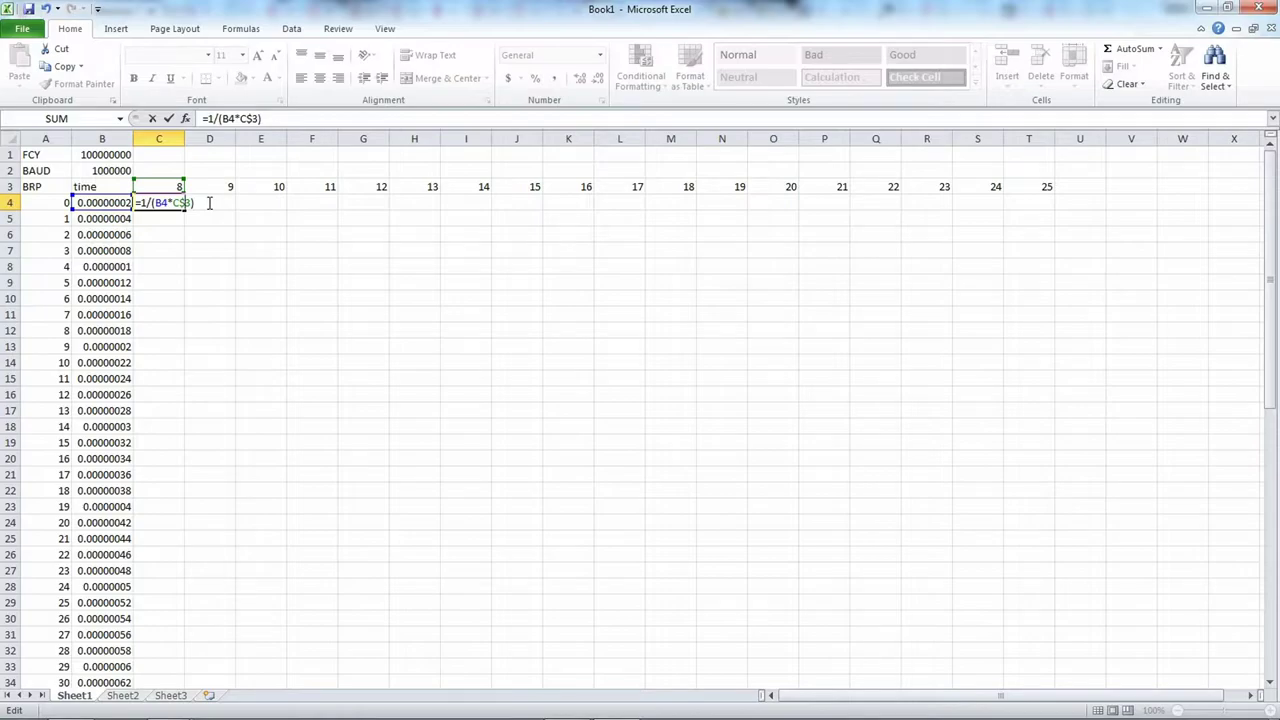
{"action": "left_click", "coordinate": [157, 203]}
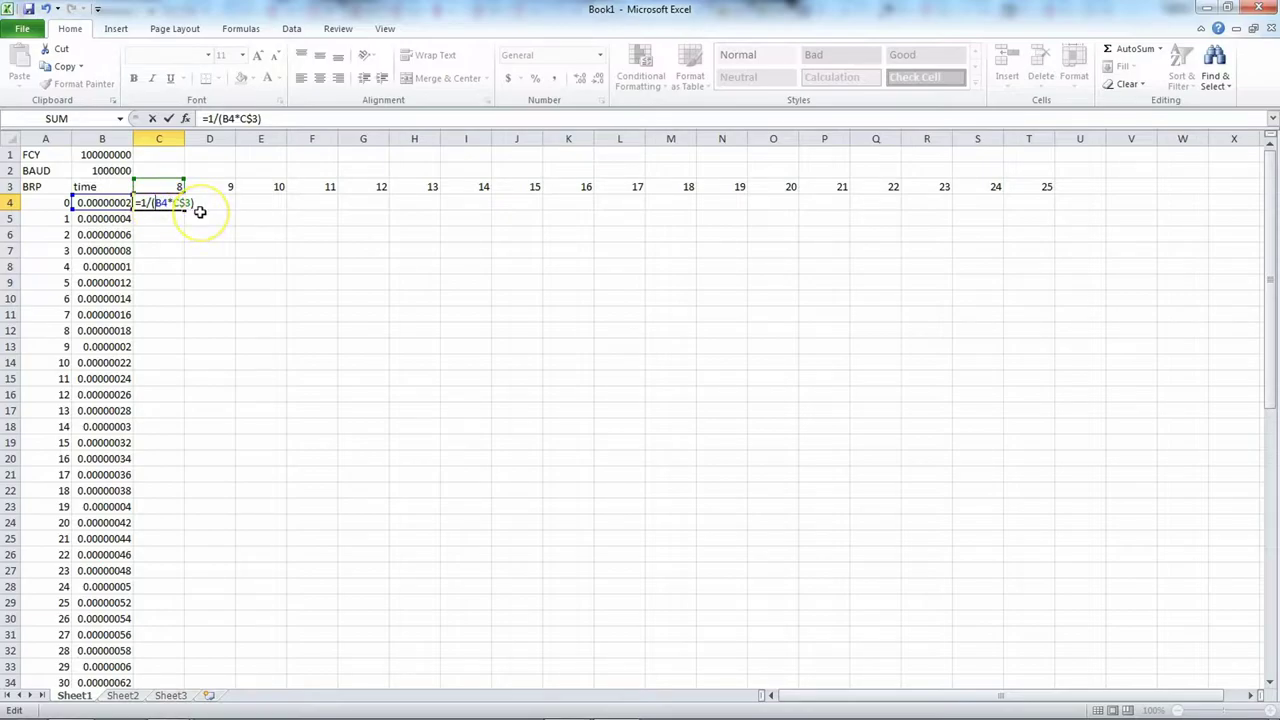
{"action": "type", "text": "$"}
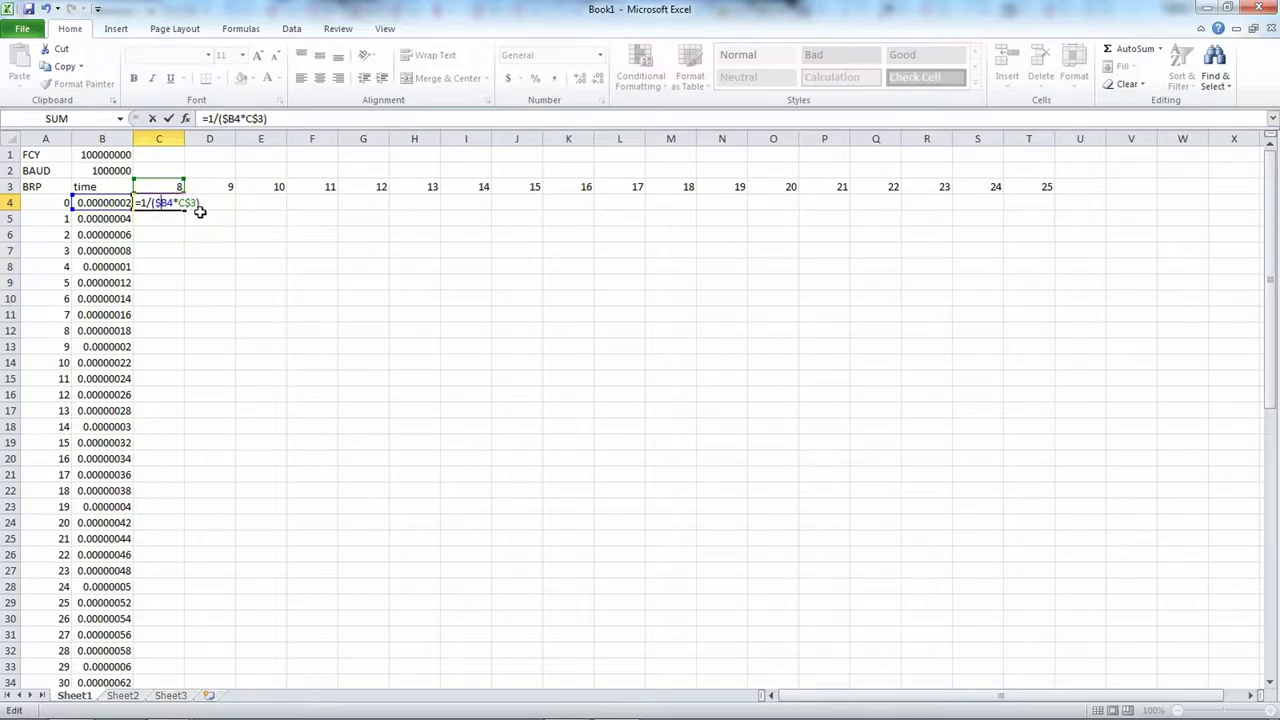
{"action": "key", "text": "Return"}
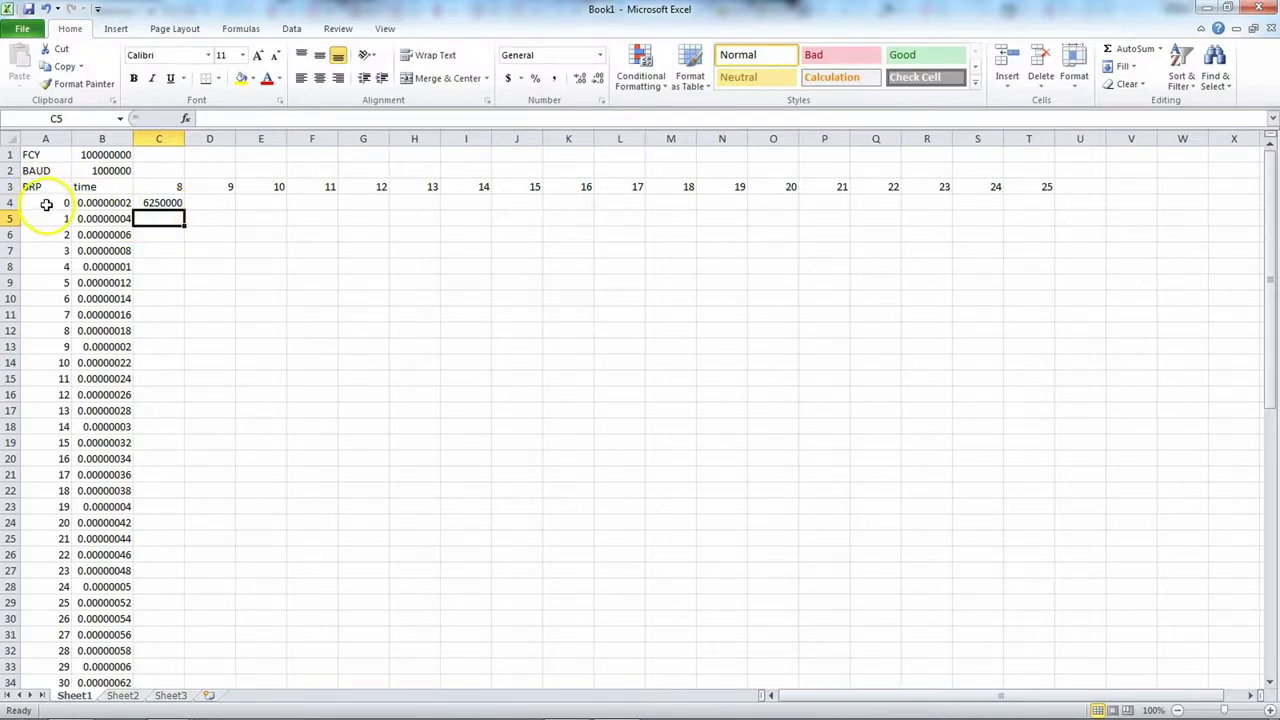
Step: Copy the C4 formula across to T4 and down to row 67, filling the range C4:T67
{"action": "left_click", "coordinate": [170, 202]}
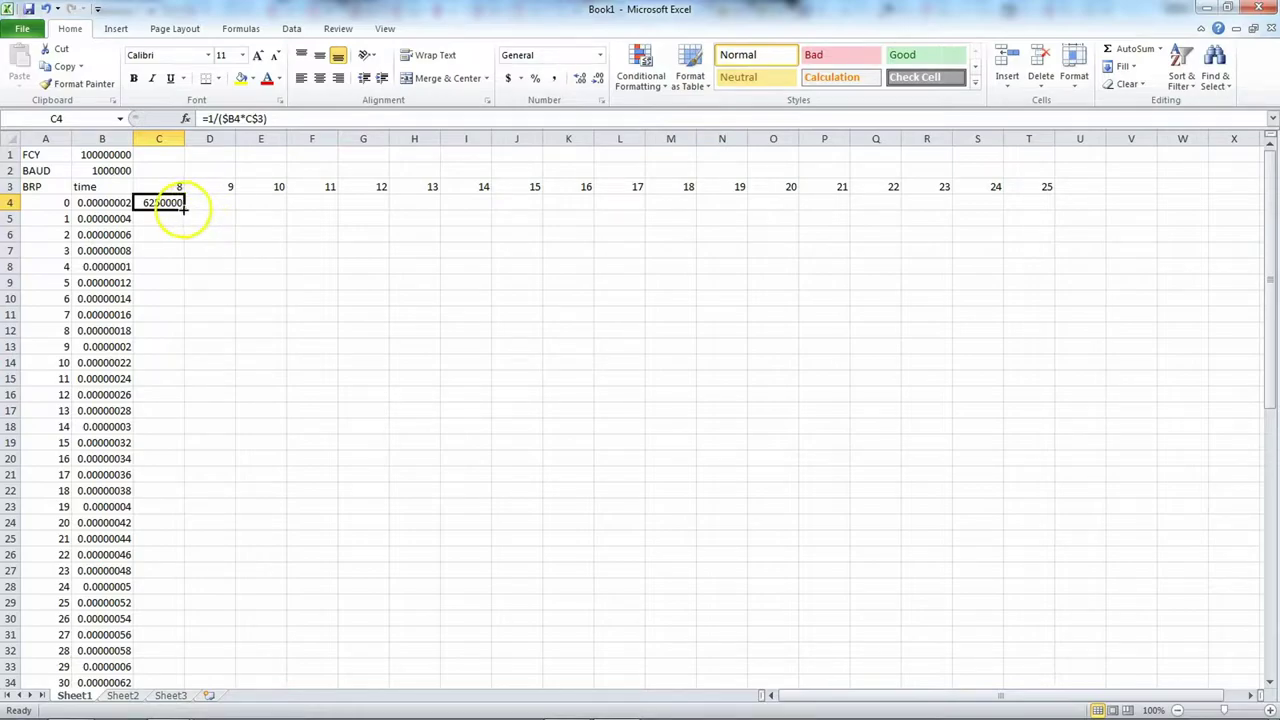
{"action": "left_click_drag", "start_coordinate": [184, 210], "coordinate": [1042, 193]}
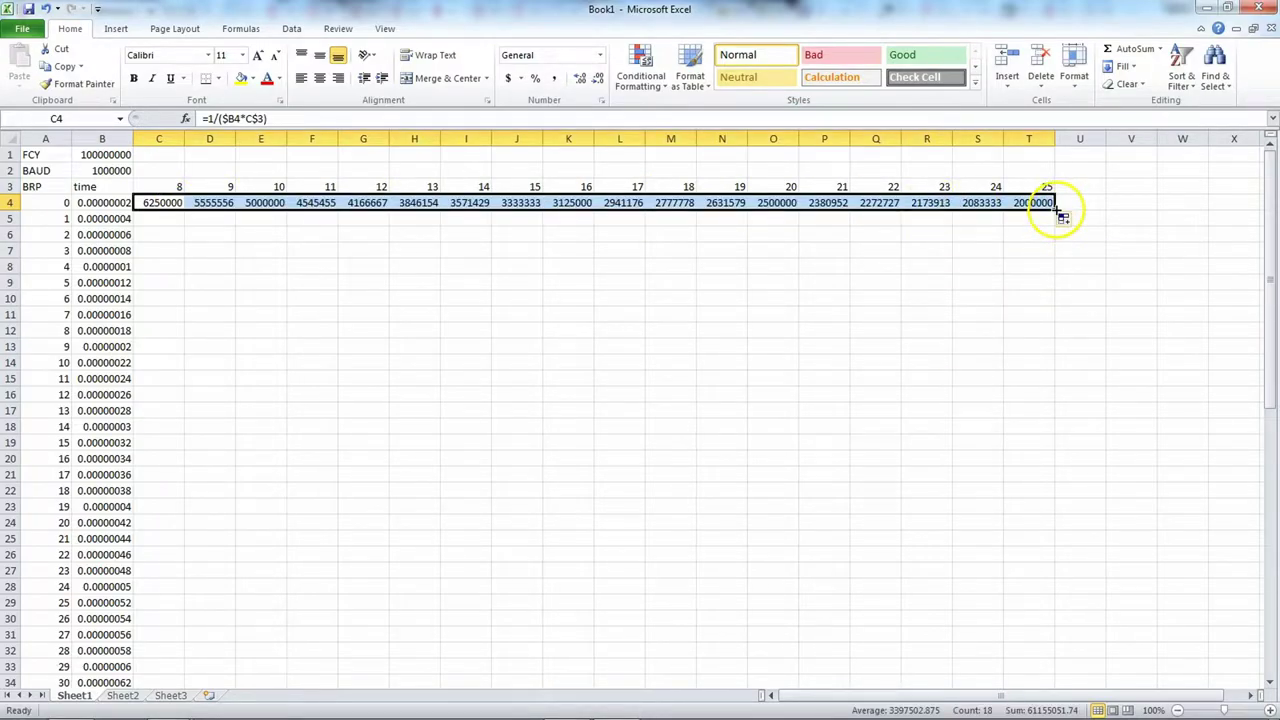
{"action": "left_click_drag", "start_coordinate": [1055, 210], "coordinate": [1012, 596]}
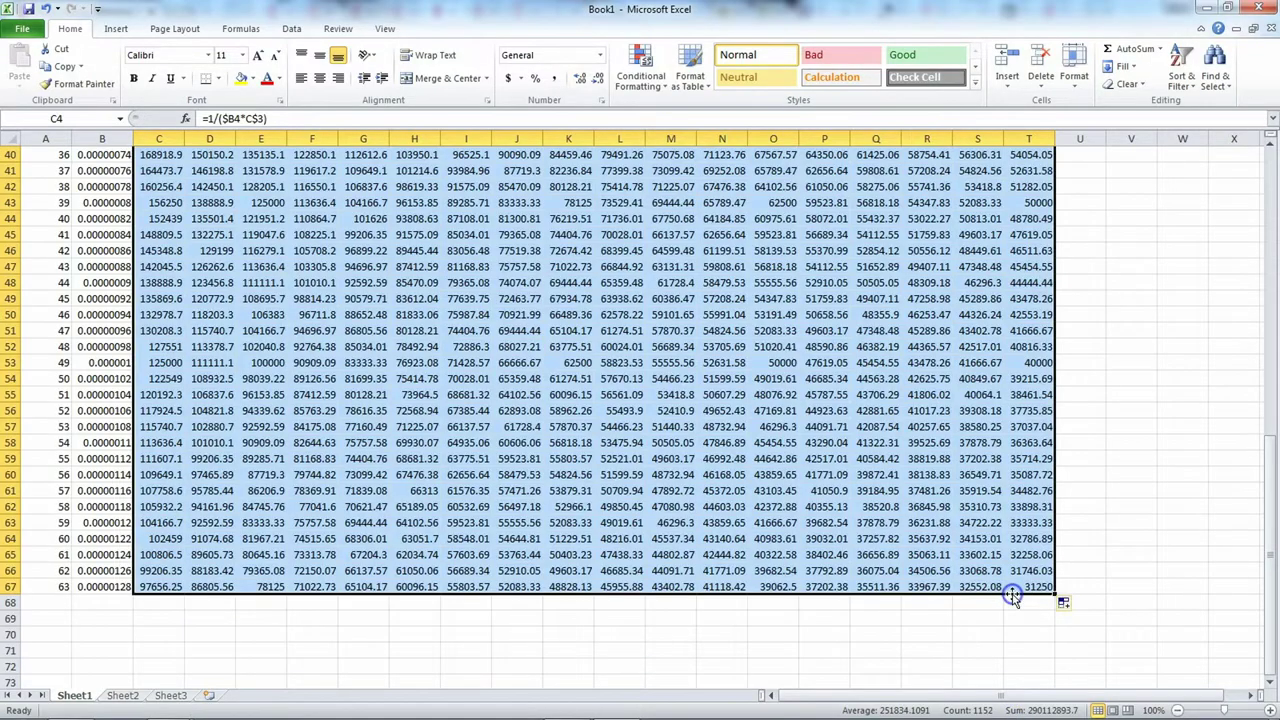
{"action": "scroll", "coordinate": [1121, 557], "scroll_direction": "up", "scroll_amount": 4}
{"action": "left_click", "coordinate": [1121, 557]}
{"action": "scroll", "coordinate": [1121, 557], "scroll_direction": "up", "scroll_amount": 3}
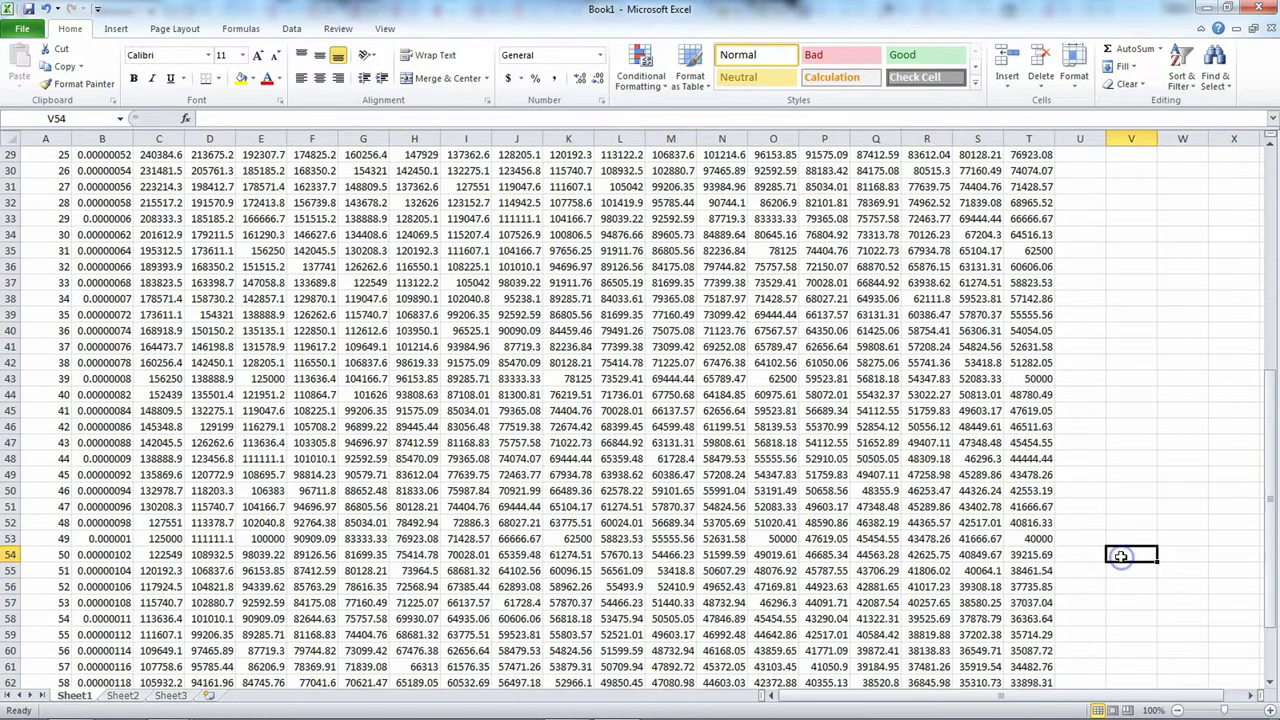
{"action": "scroll", "coordinate": [1125, 567], "scroll_direction": "up", "scroll_amount": 4}
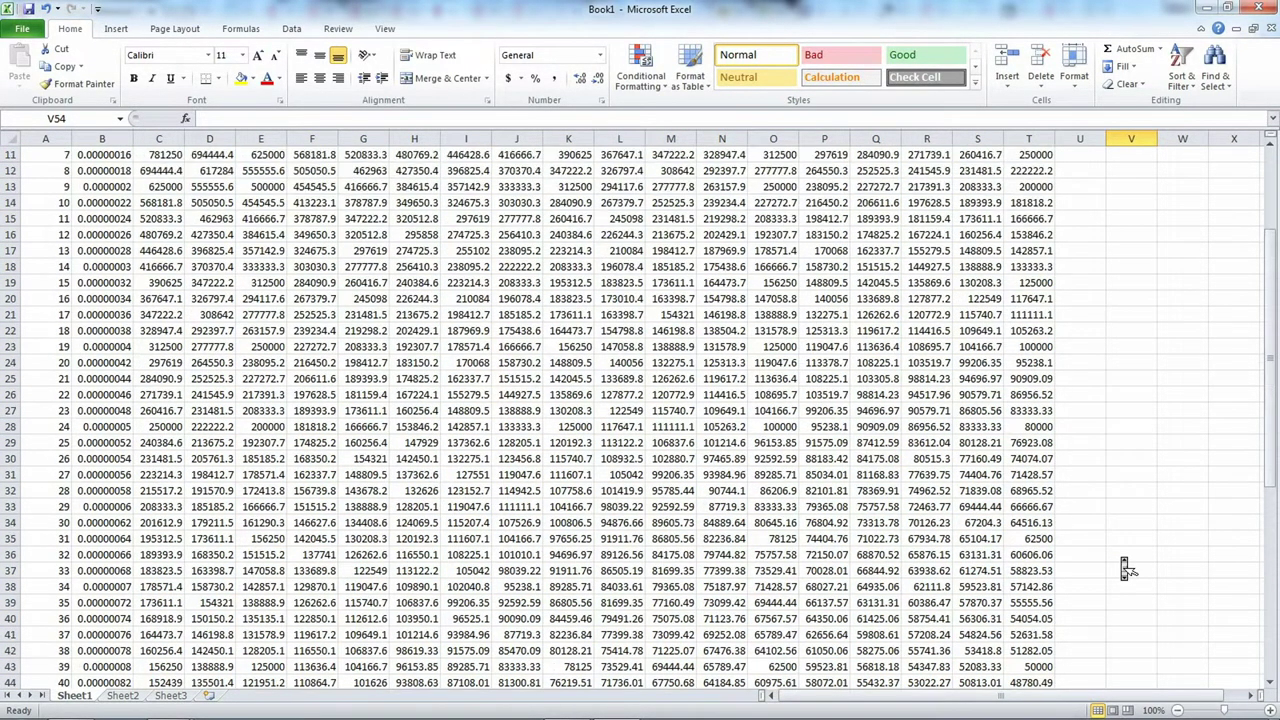
{"action": "scroll", "coordinate": [1125, 567], "scroll_direction": "up", "scroll_amount": 2}
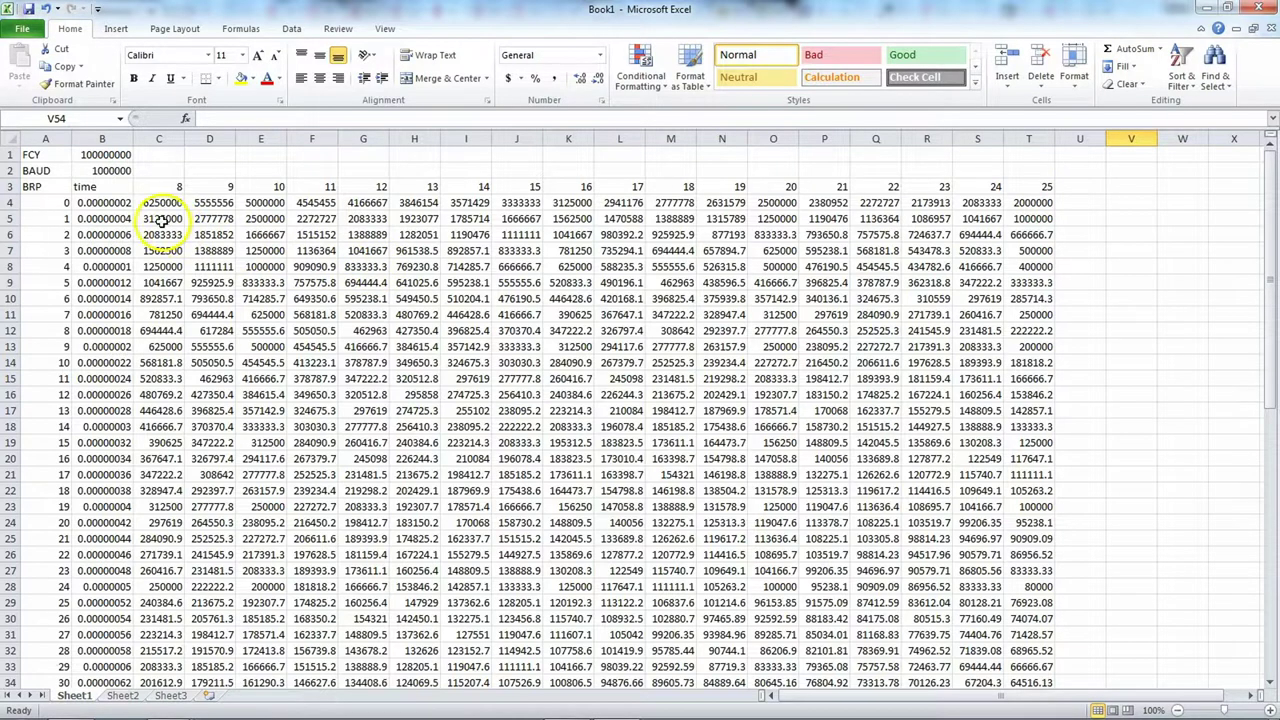
Step: Add an Equal To highlight rule to B4:T67 that marks cells matching =$B$2 with Light Red Fill with Dark Red Text
{"action": "left_click_drag", "start_coordinate": [98, 203], "coordinate": [1038, 648]}
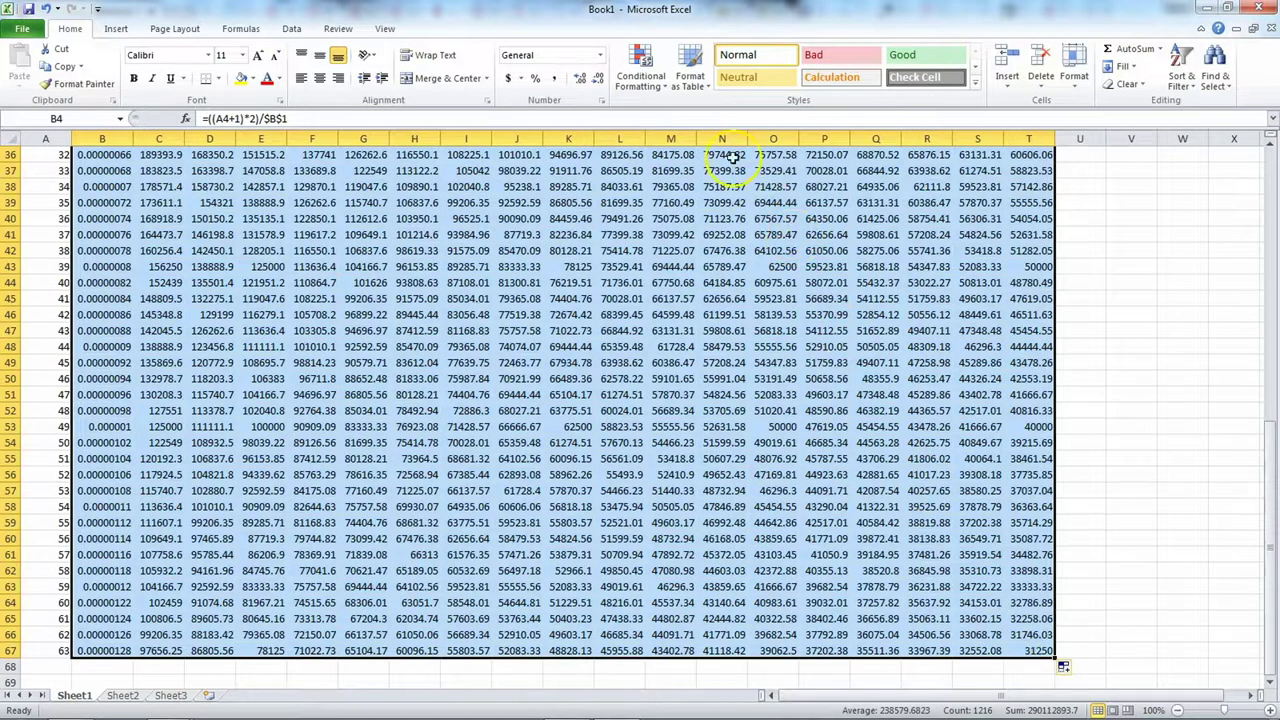
{"action": "left_click", "coordinate": [647, 59]}
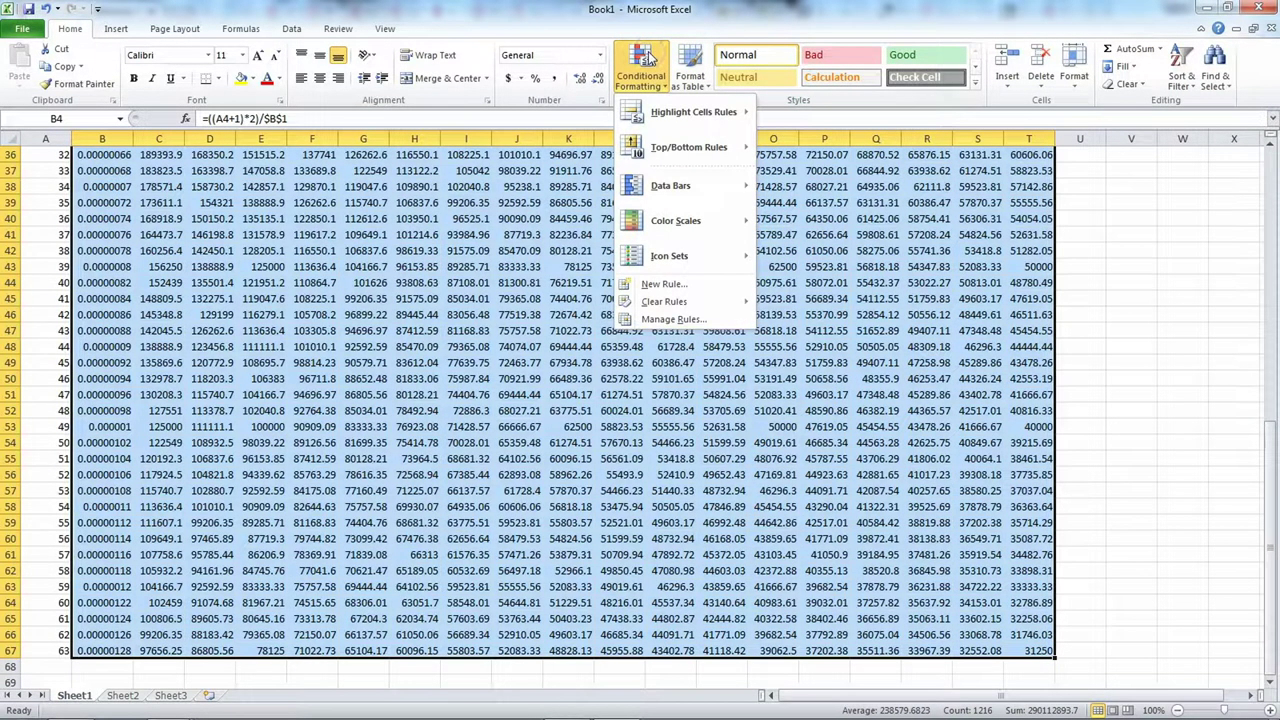
{"action": "mouse_move", "coordinate": [690, 112]}
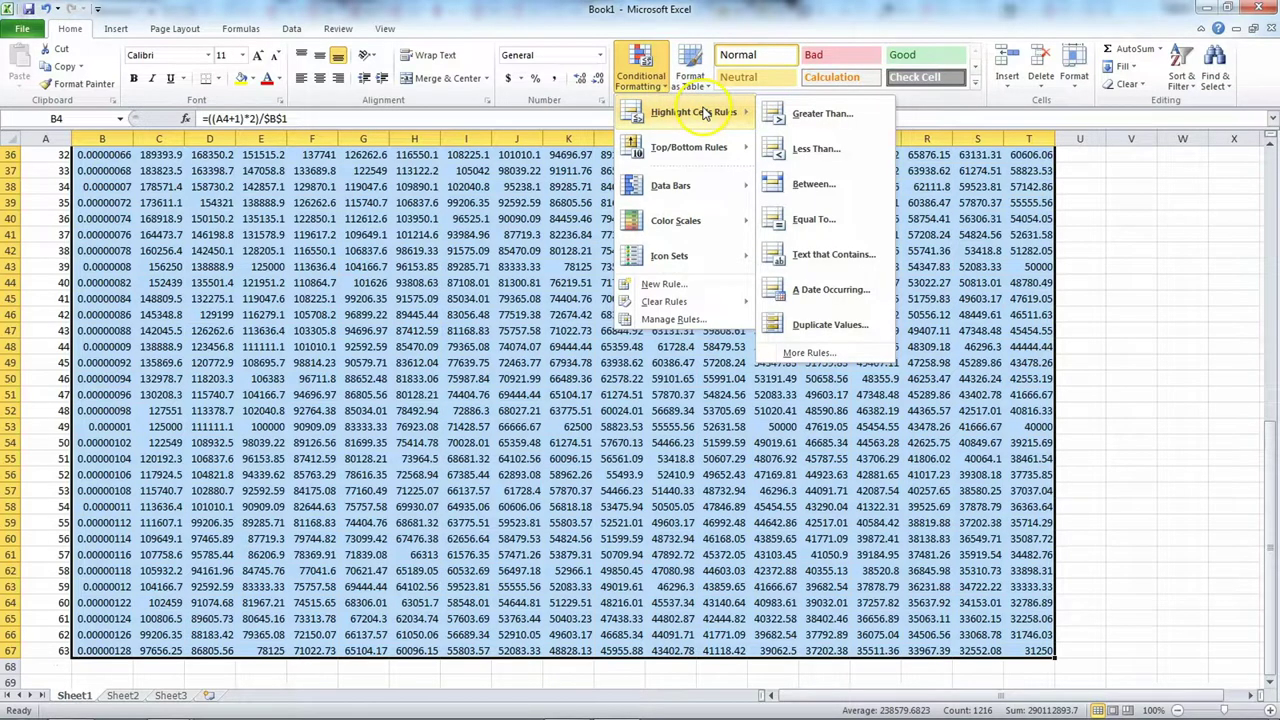
{"action": "left_click", "coordinate": [813, 219]}
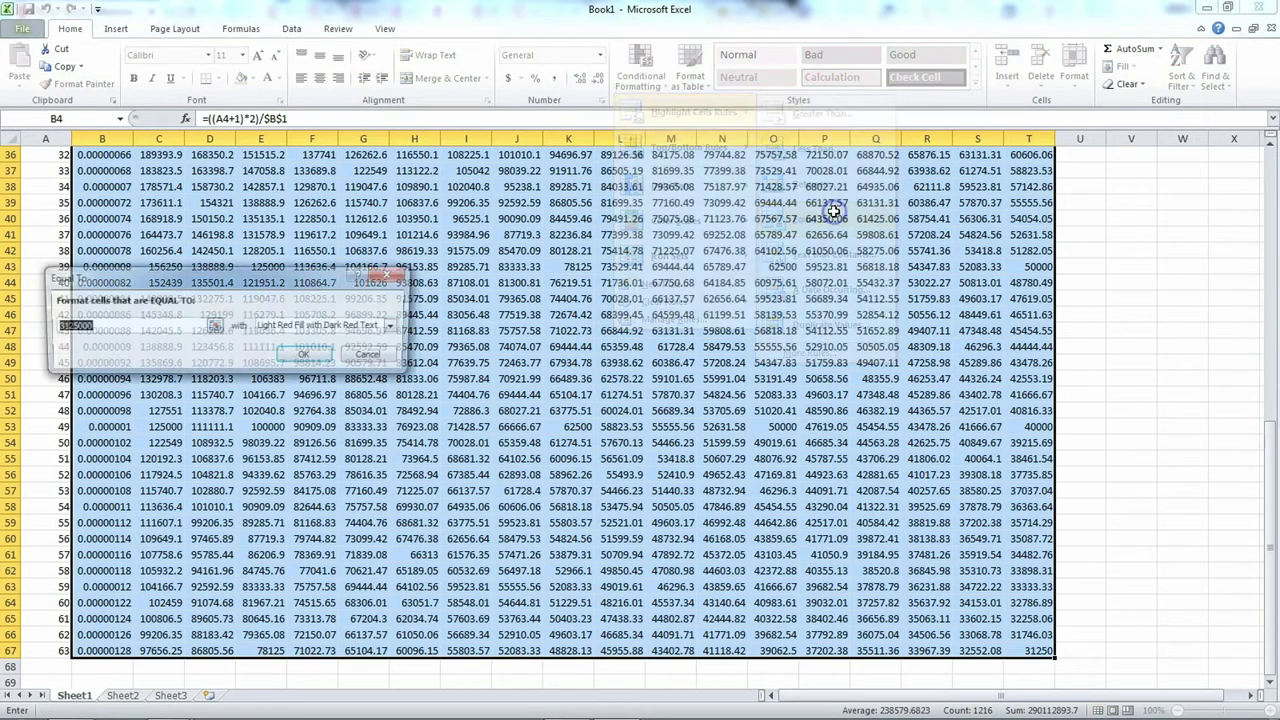
{"action": "left_click", "coordinate": [214, 325]}
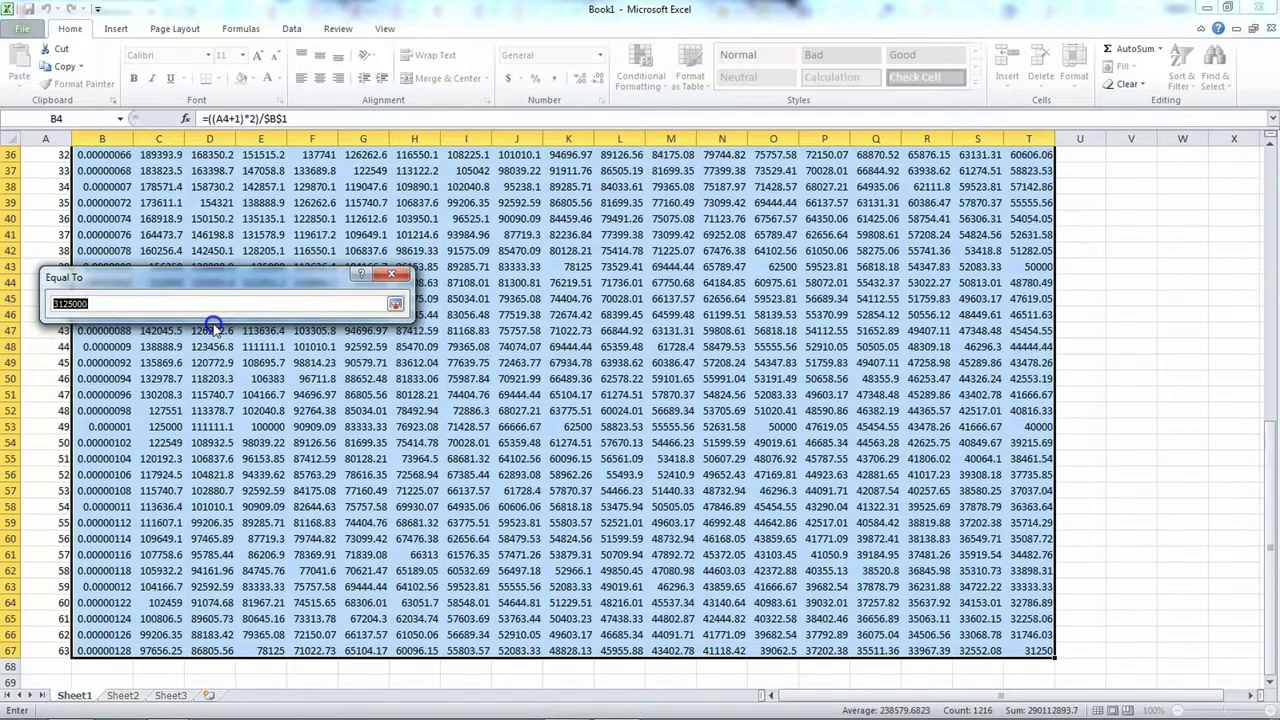
{"action": "scroll", "coordinate": [1125, 310], "scroll_direction": "up", "scroll_amount": 12}
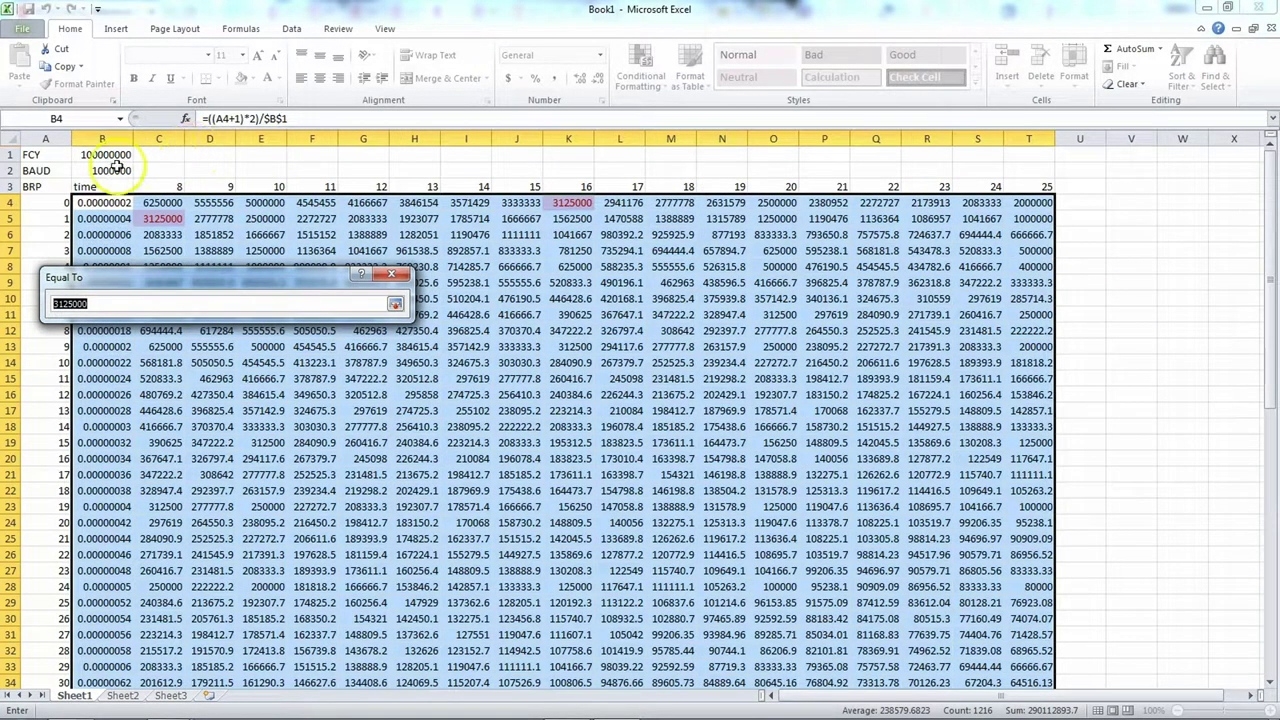
{"action": "left_click", "coordinate": [103, 171]}
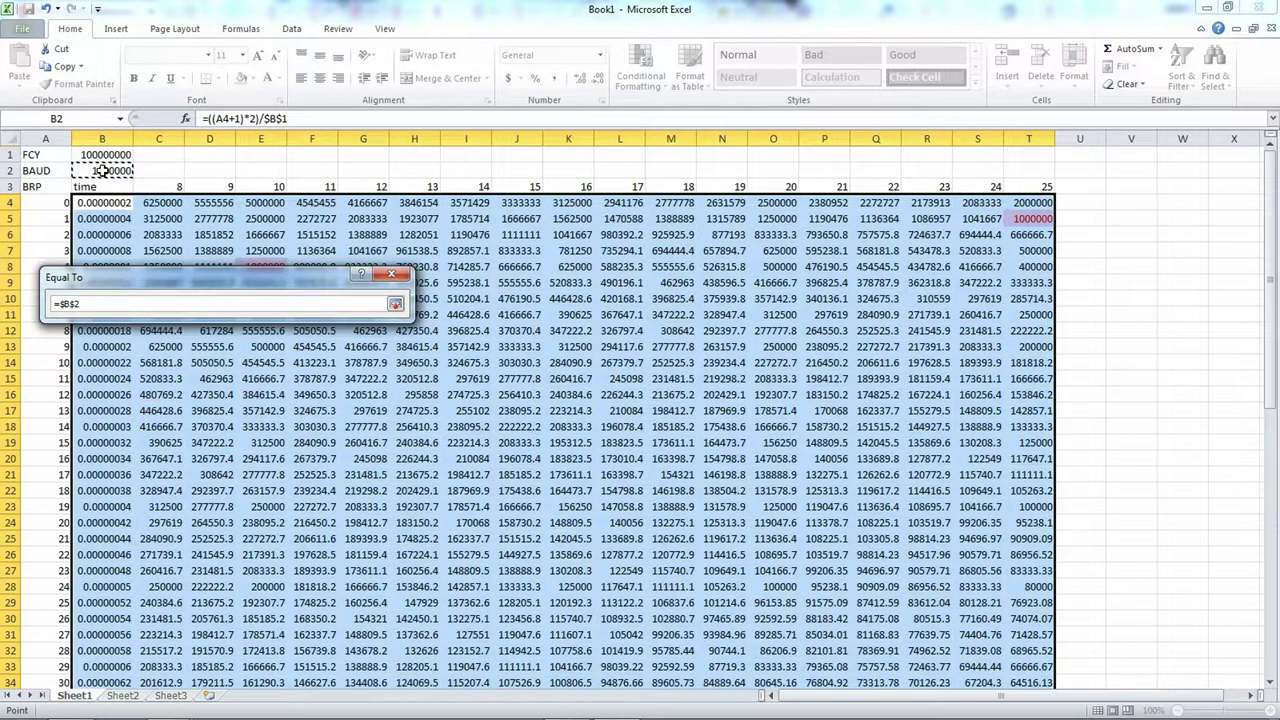
{"action": "key", "text": "Return"}
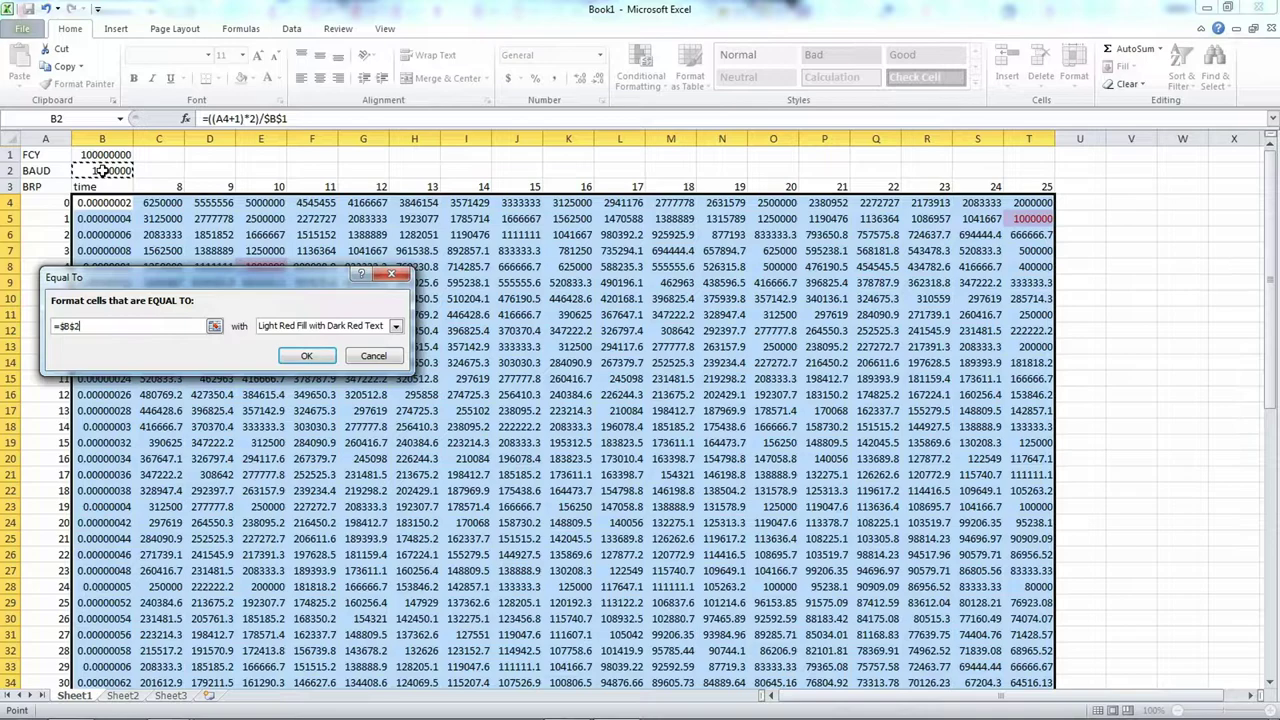
{"action": "left_click", "coordinate": [318, 356]}
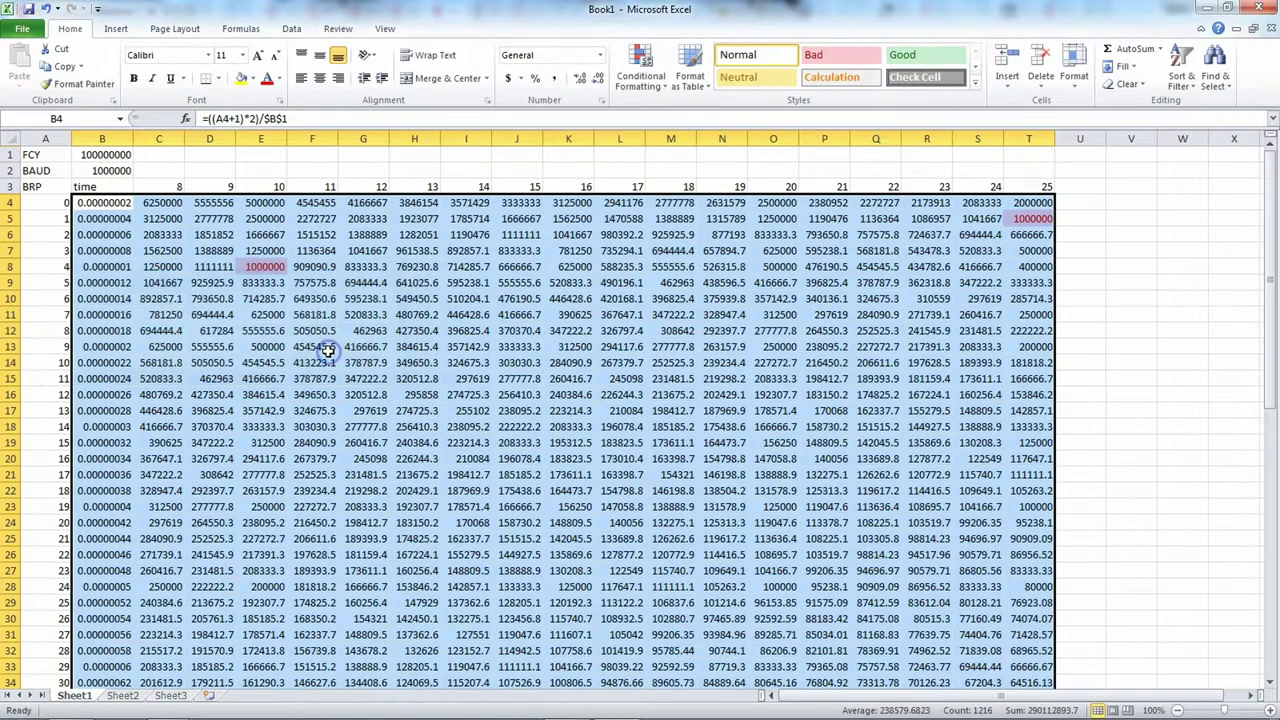
{"action": "left_click", "coordinate": [1134, 343]}
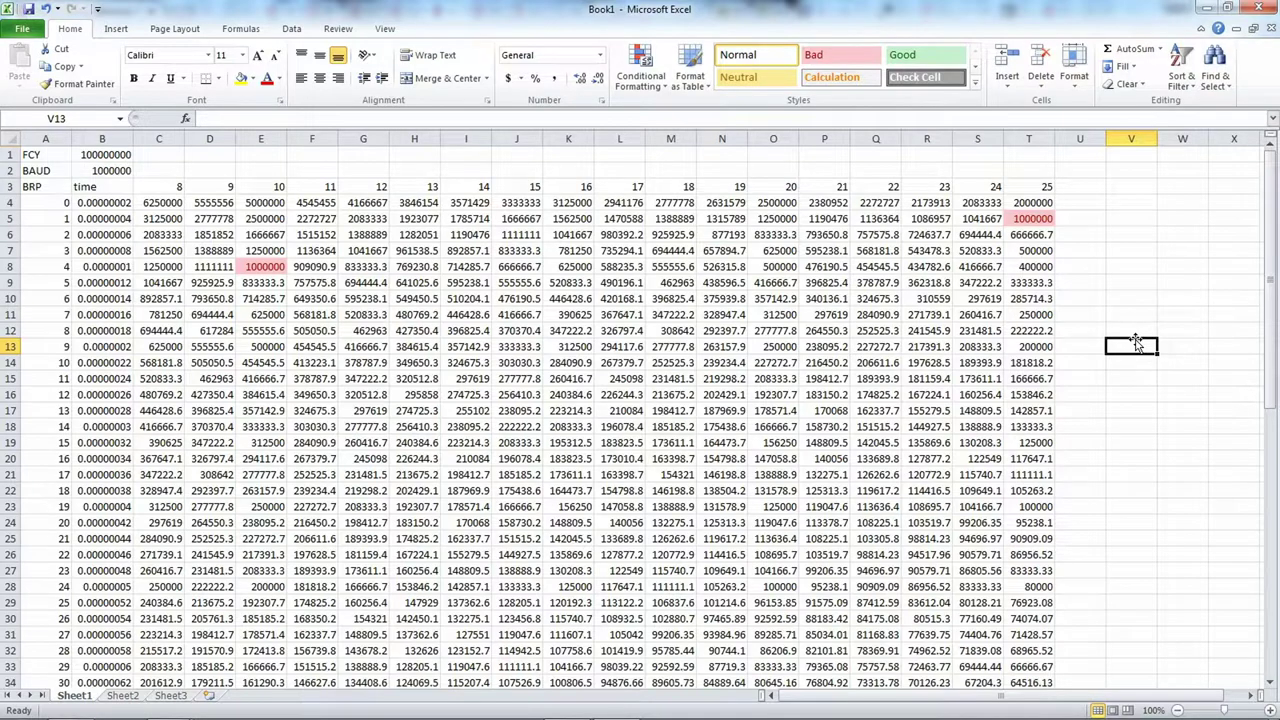
Step: Examine the FCY and BAUD inputs and the BRP and time-quanta headings belonging to each highlighted cell throughout the table
{"action": "left_click", "coordinate": [108, 155]}
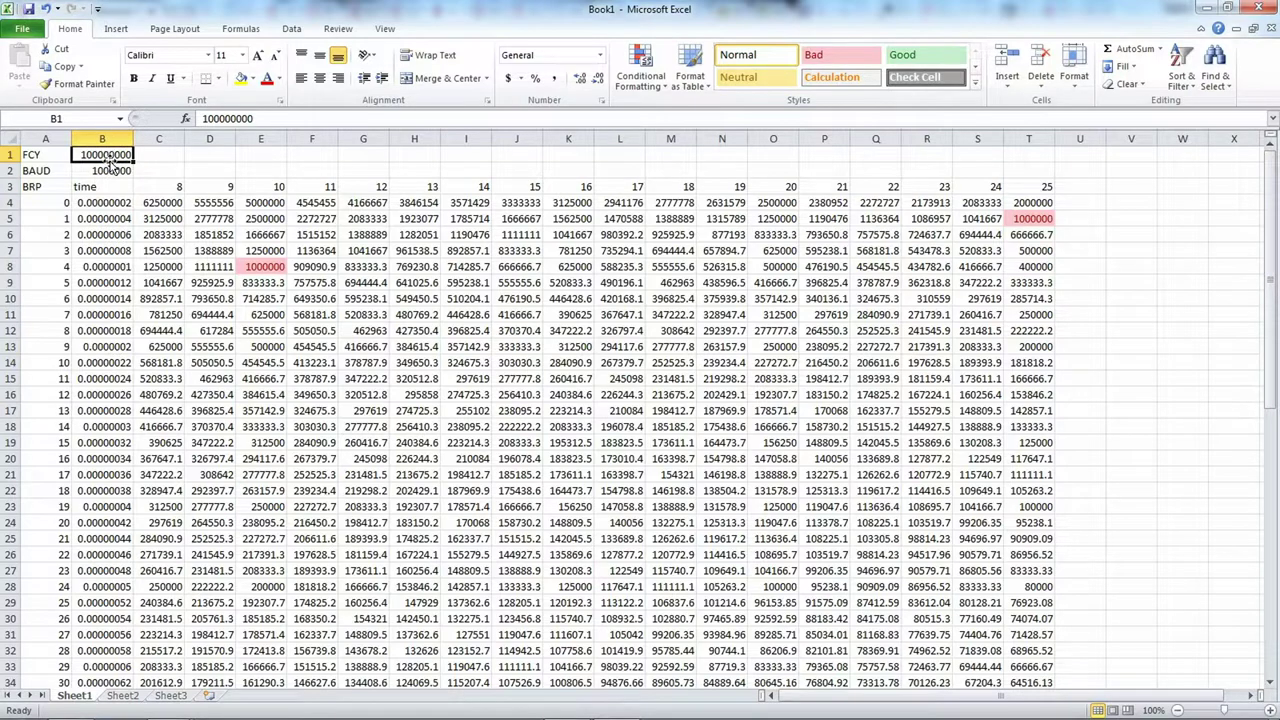
{"action": "left_click", "coordinate": [108, 170]}
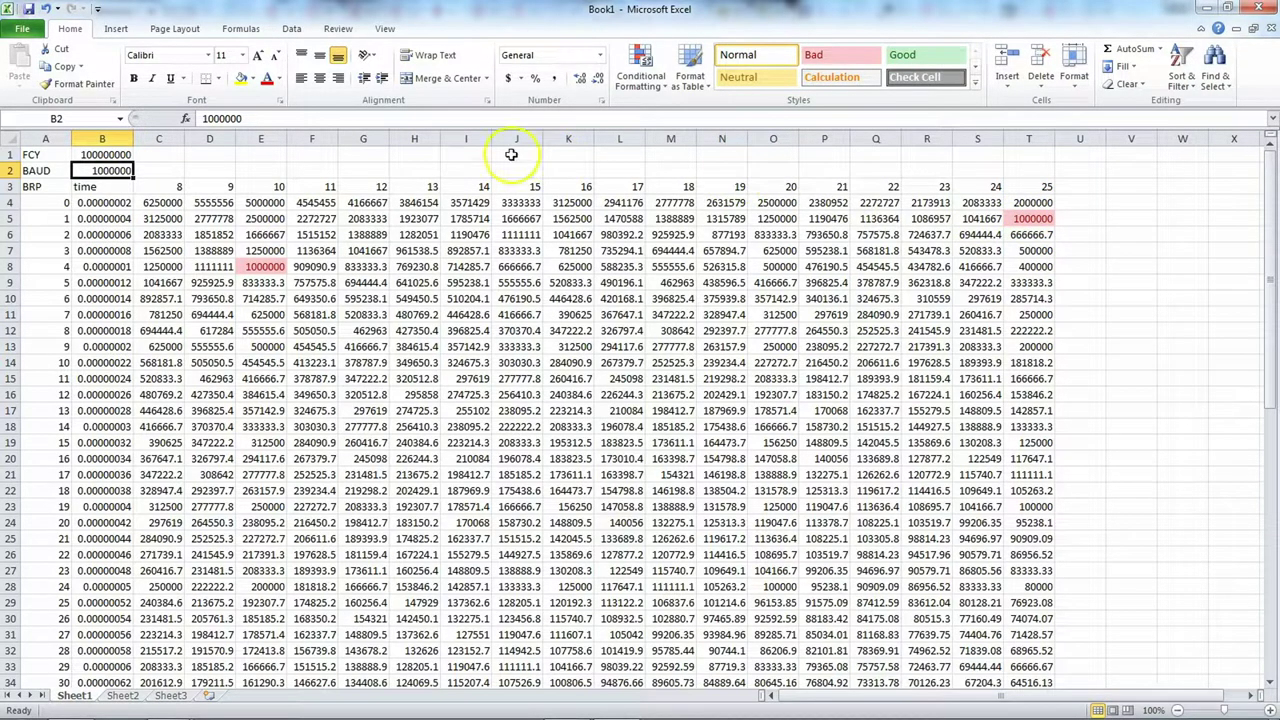
{"action": "key", "text": "ctrl+c"}
{"action": "left_click", "coordinate": [101, 155]}
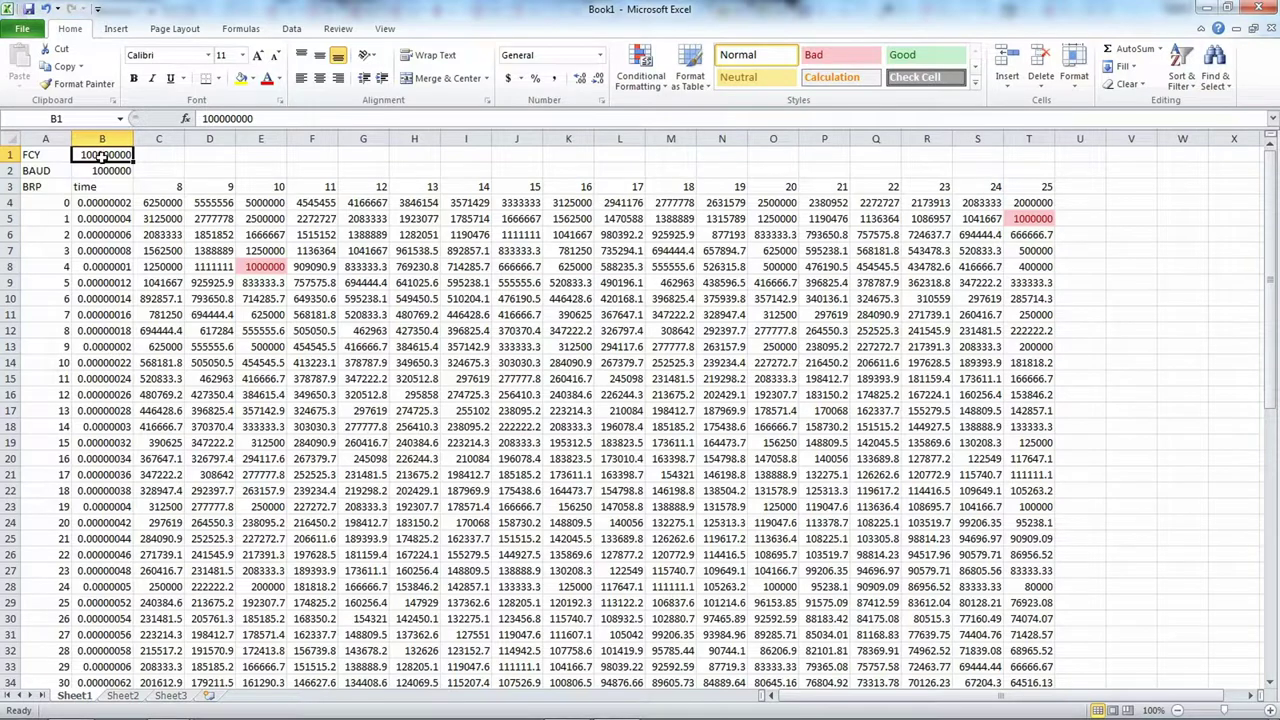
{"action": "left_click", "coordinate": [97, 170]}
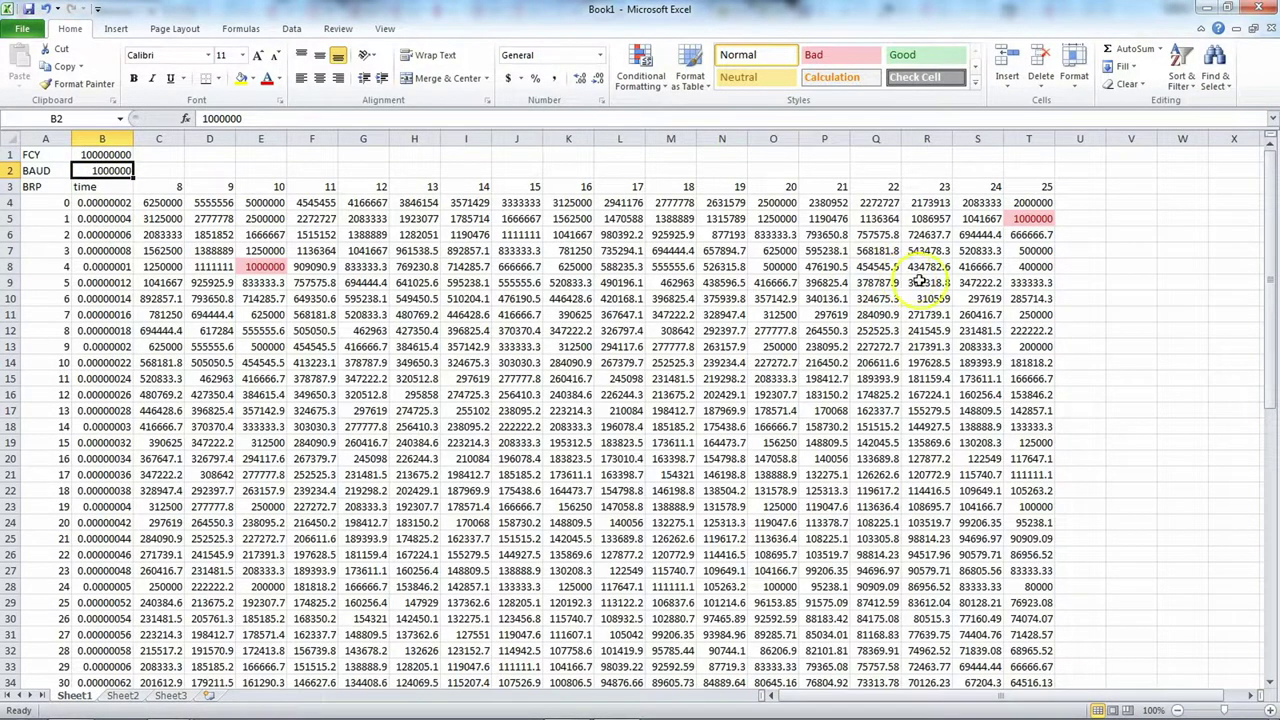
{"action": "left_click", "coordinate": [1034, 220]}
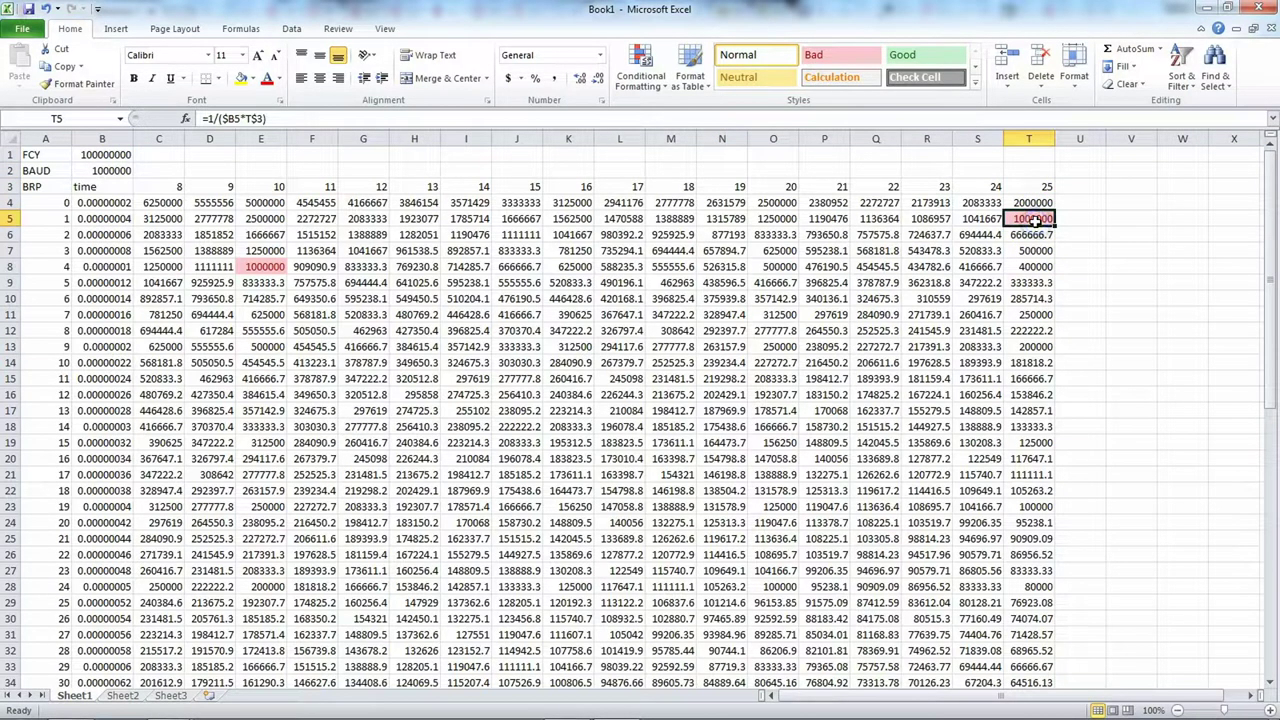
{"action": "left_click", "coordinate": [45, 216]}
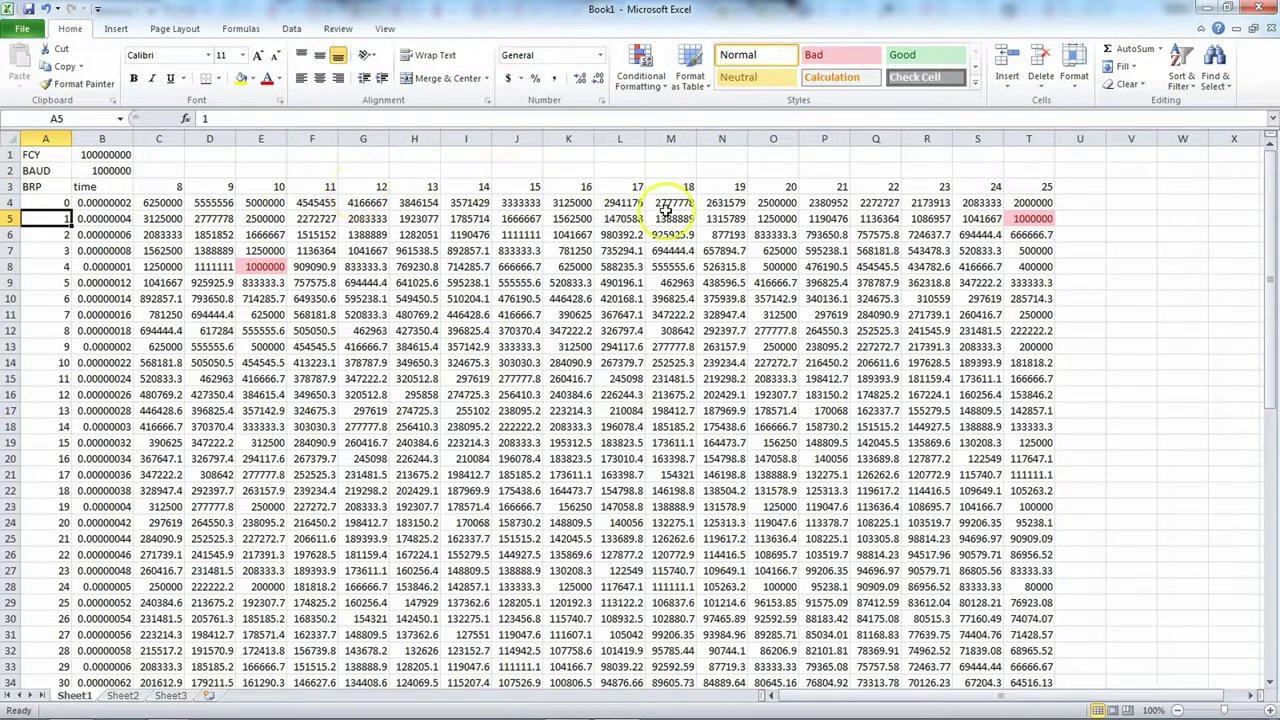
{"action": "left_click", "coordinate": [1043, 186]}
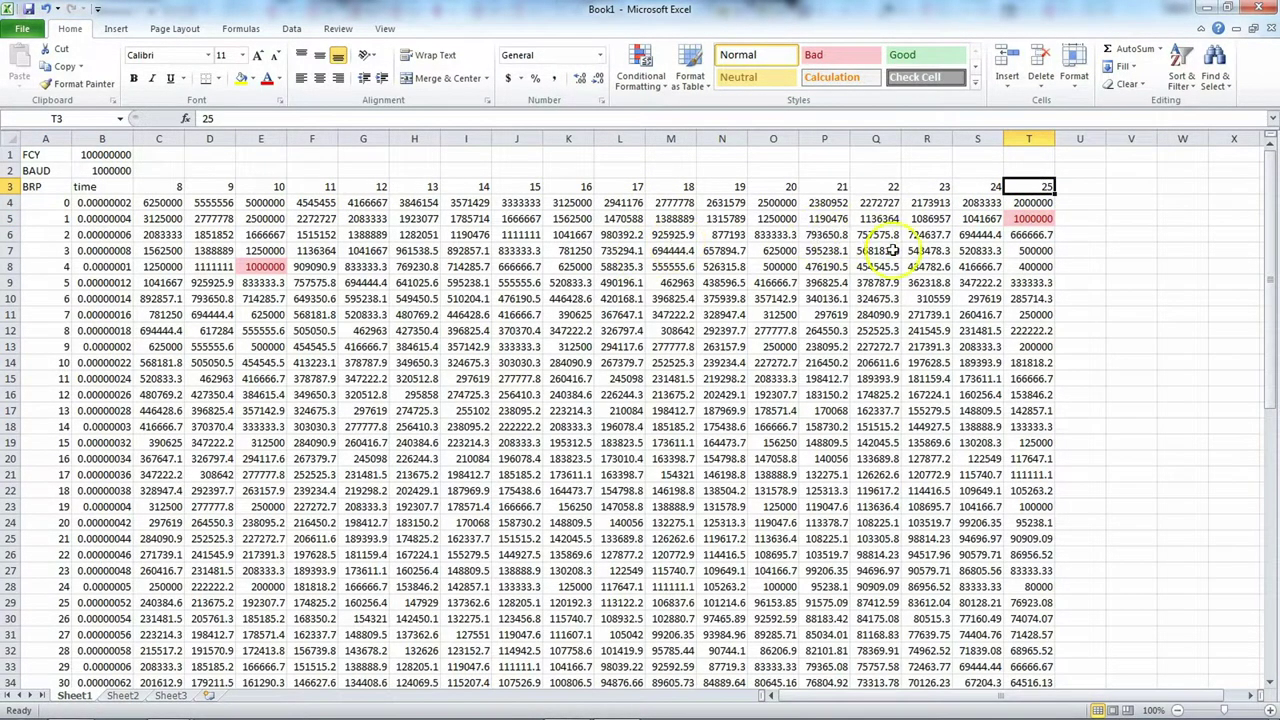
{"action": "left_click", "coordinate": [1033, 219]}
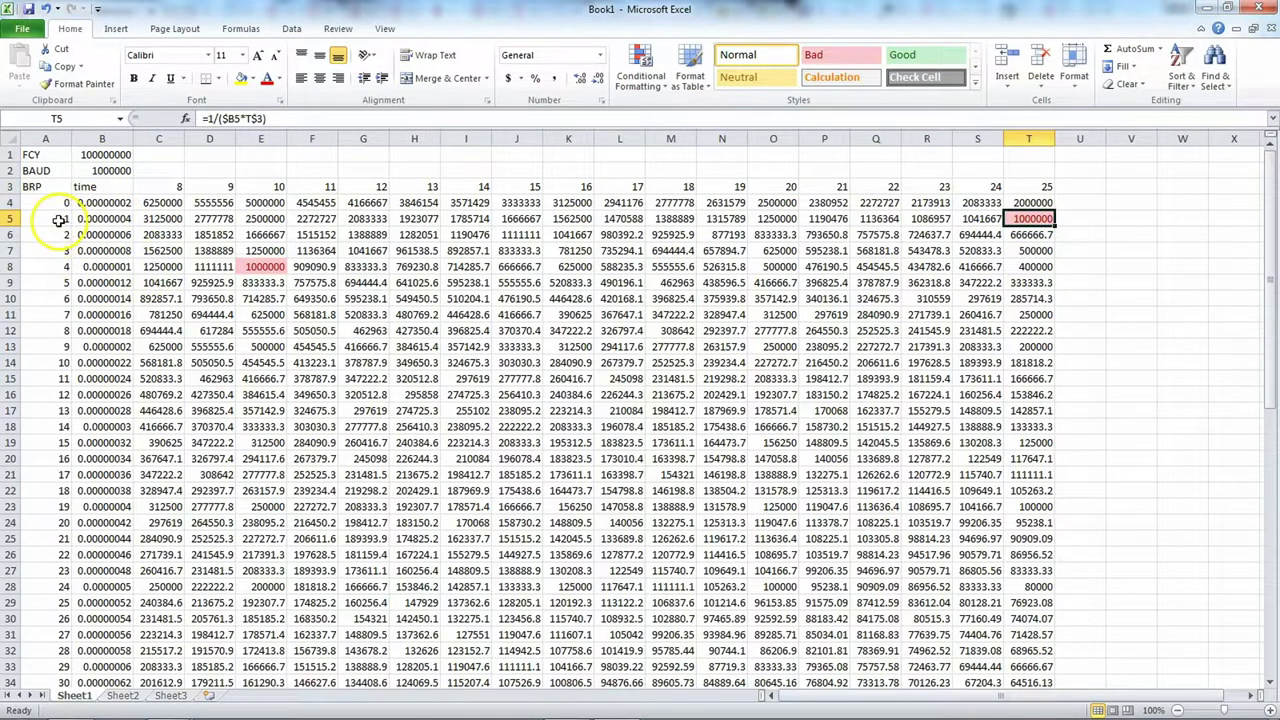
{"action": "left_click", "coordinate": [50, 267]}
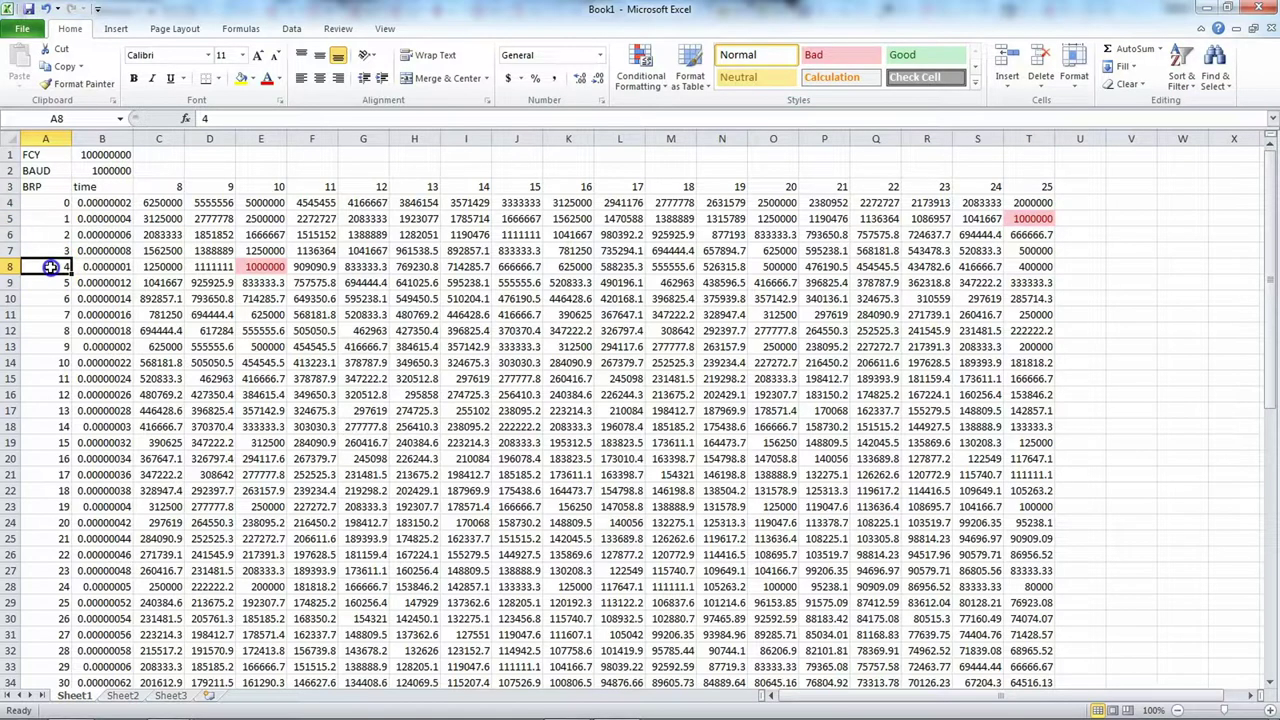
{"action": "left_click", "coordinate": [265, 266]}
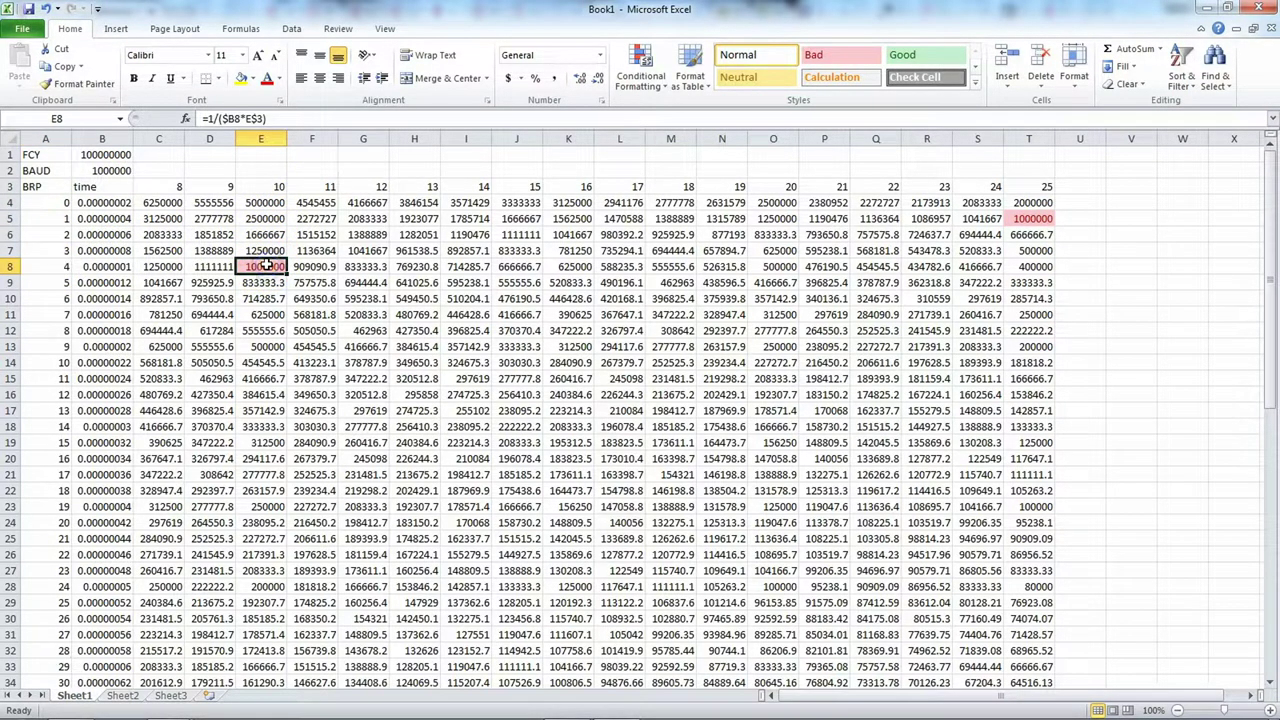
{"action": "scroll", "coordinate": [1180, 322], "scroll_direction": "down", "scroll_amount": 1}
{"action": "scroll", "coordinate": [1177, 320], "scroll_direction": "down", "scroll_amount": 11}
{"action": "scroll", "coordinate": [1176, 316], "scroll_direction": "up", "scroll_amount": 12}
Step: Set the BAUD value in B2 to 500000 and look through the whole table for highlighted matches
{"action": "left_click", "coordinate": [103, 154]}
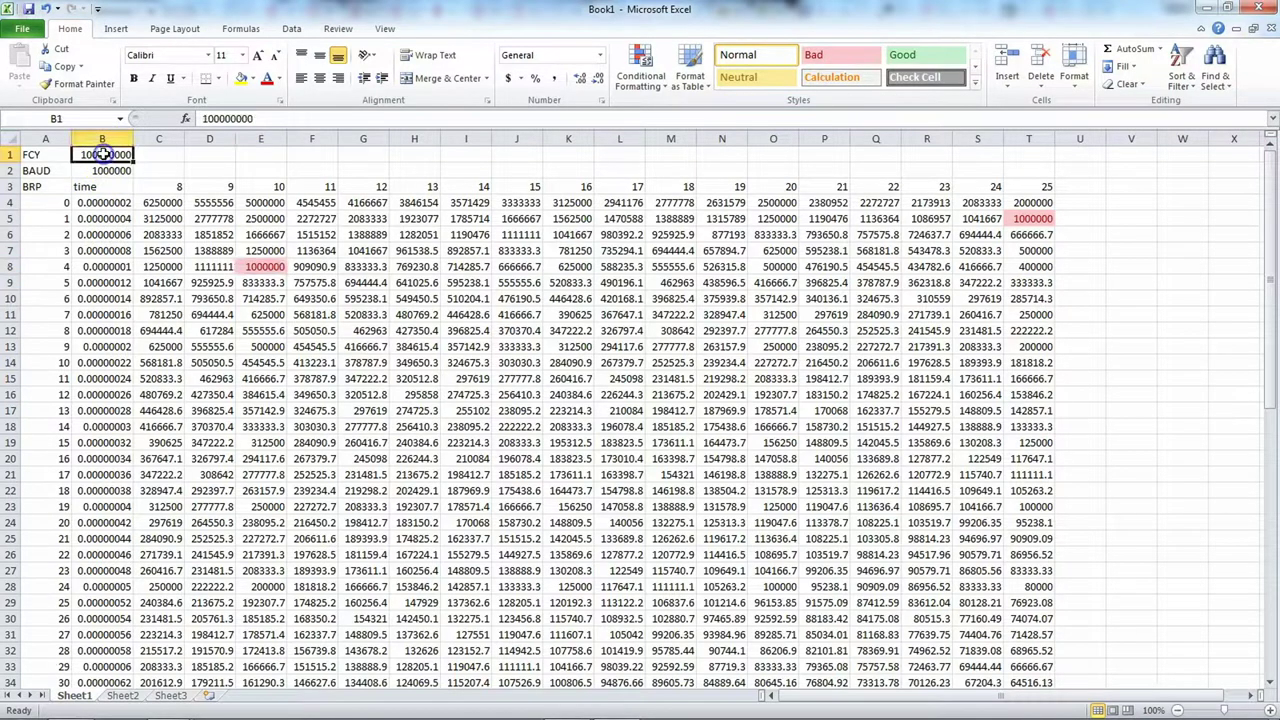
{"action": "left_click", "coordinate": [100, 171]}
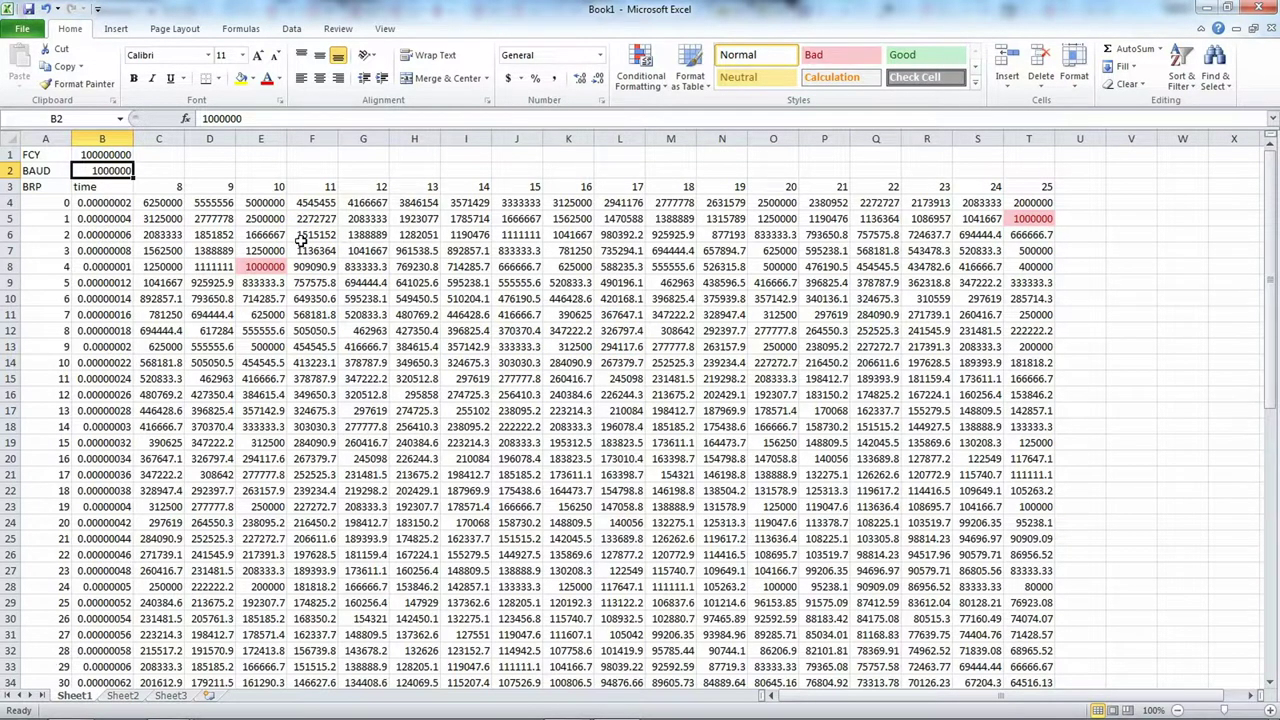
{"action": "type", "text": "5"}
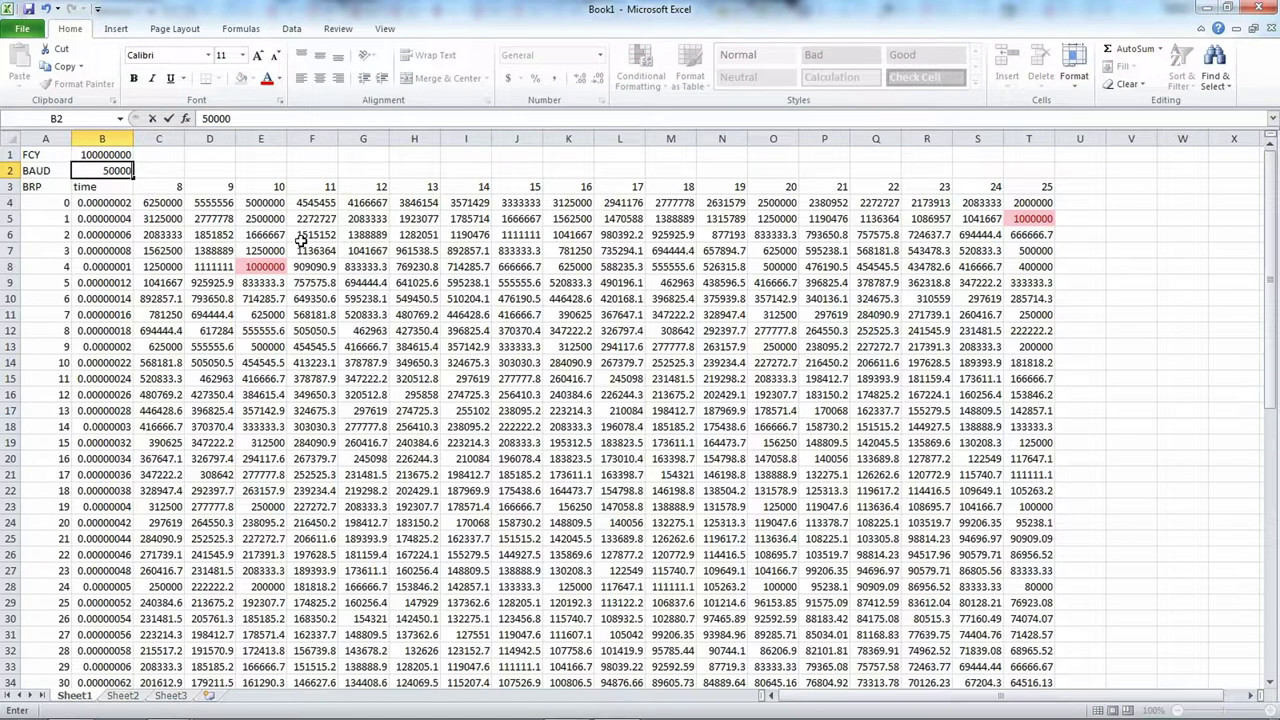
{"action": "type", "text": "00000"}
{"action": "key", "text": "Return"}
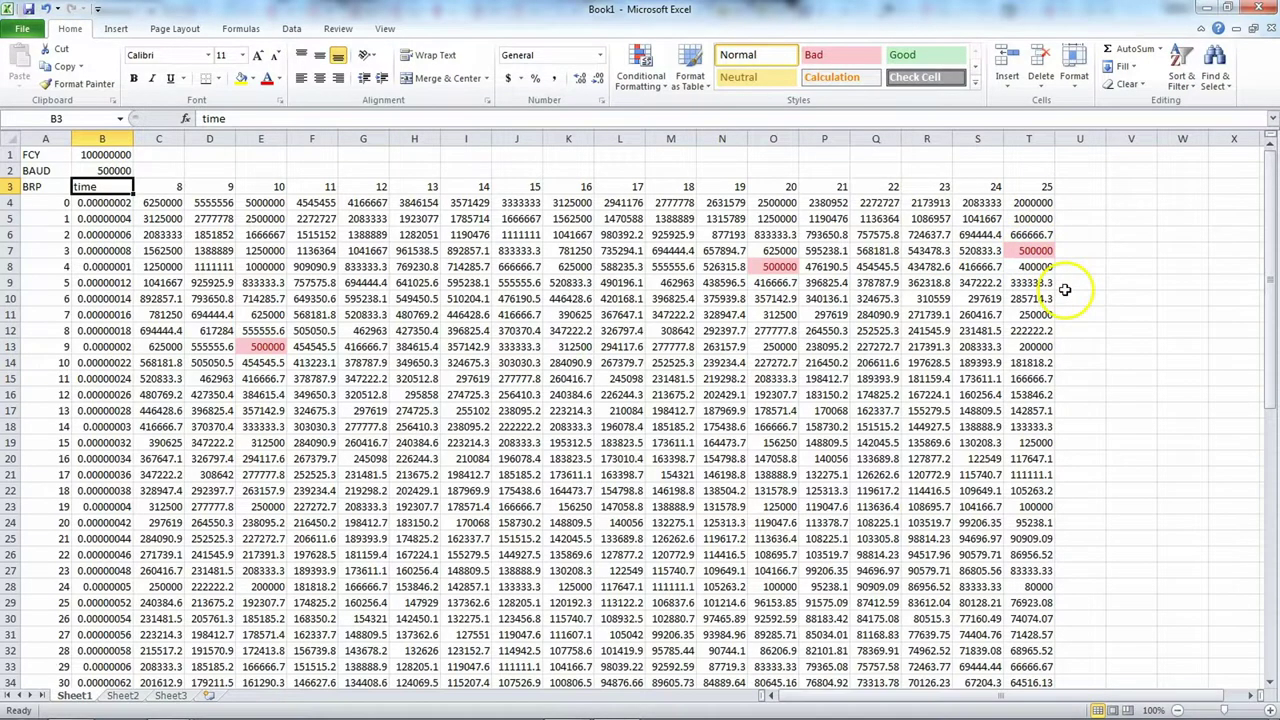
{"action": "scroll", "coordinate": [1065, 290], "scroll_direction": "down", "scroll_amount": 10}
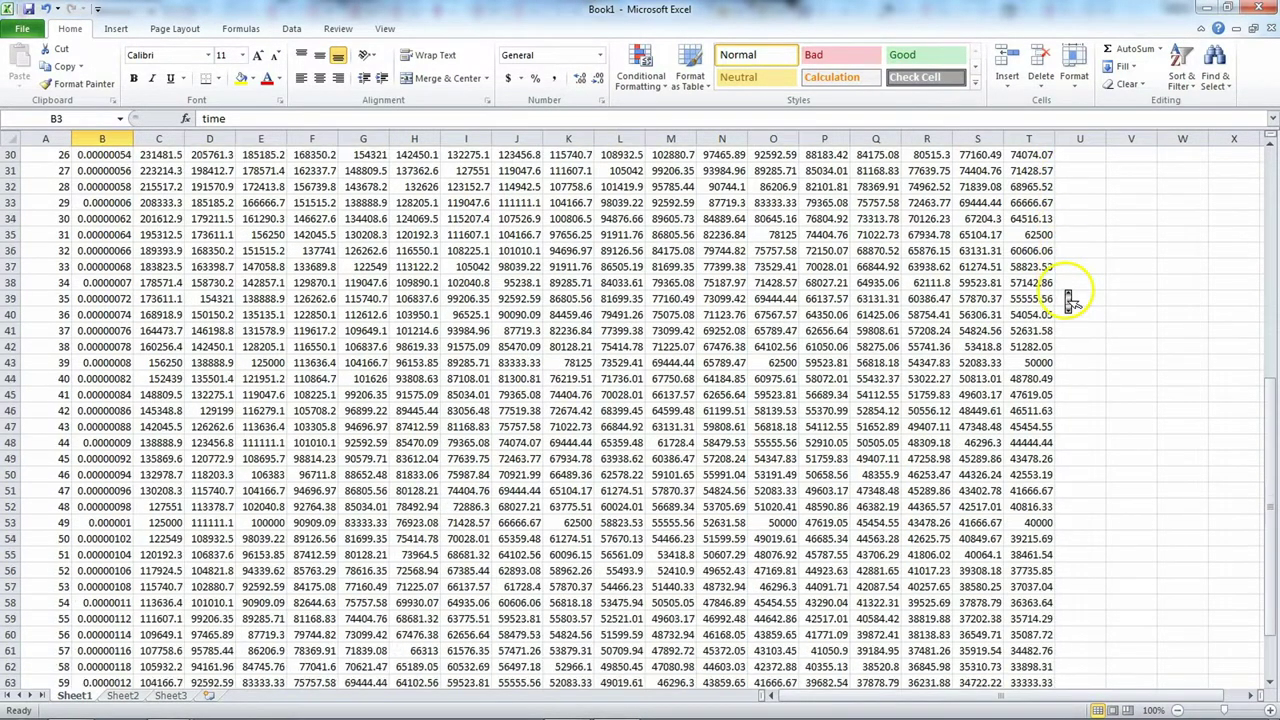
{"action": "scroll", "coordinate": [1070, 297], "scroll_direction": "up", "scroll_amount": 10}
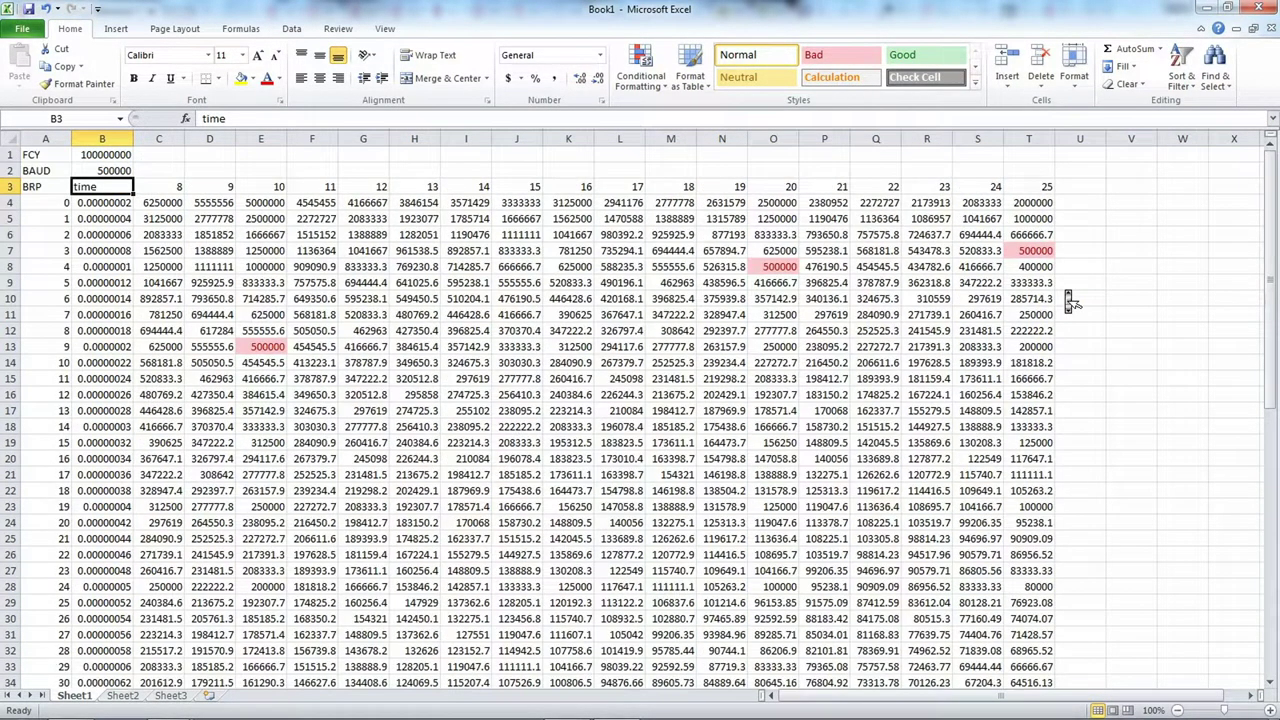
Step: Set the target BAUD value in B2 to 250000
{"action": "left_click", "coordinate": [117, 170]}
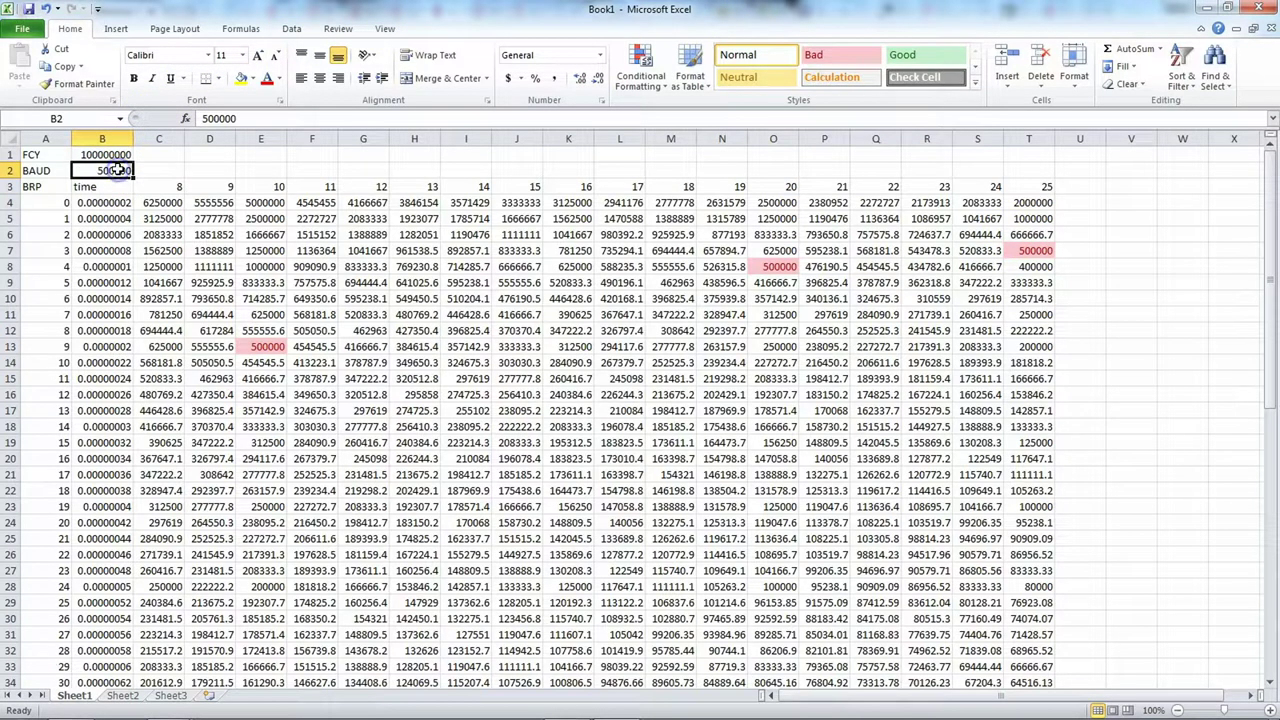
{"action": "type", "text": "2"}
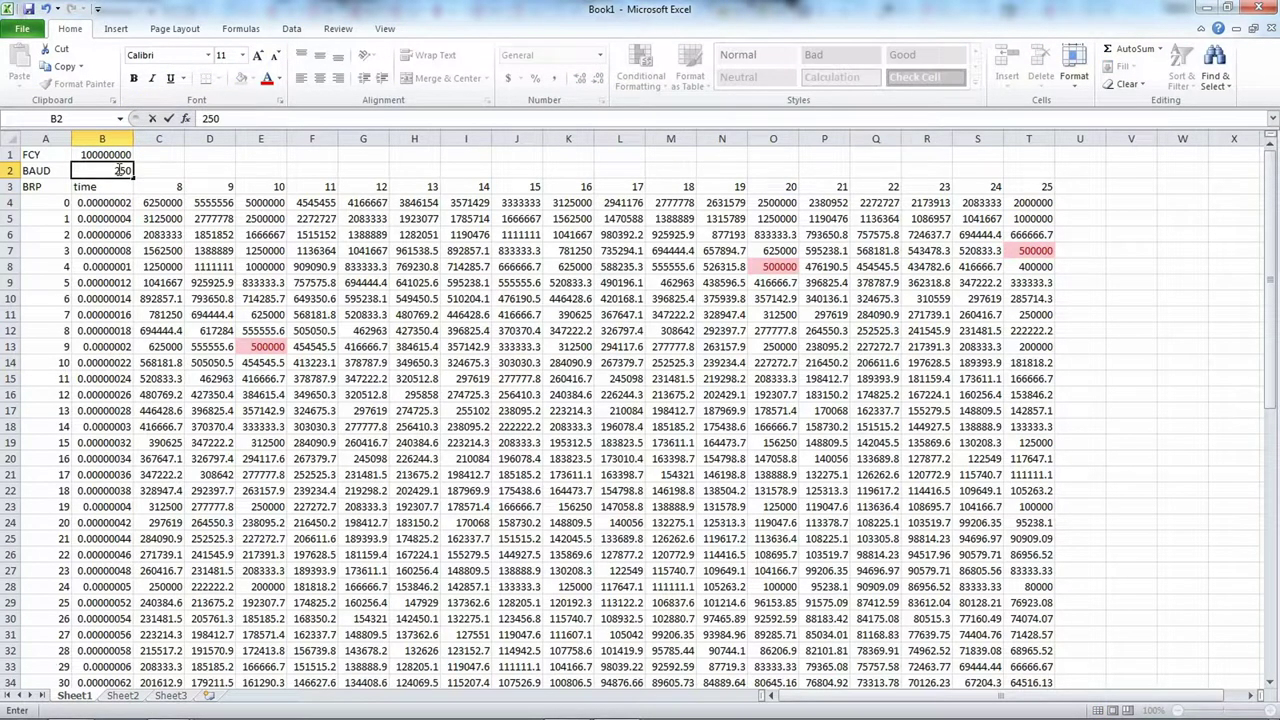
{"action": "key", "text": "Return"}
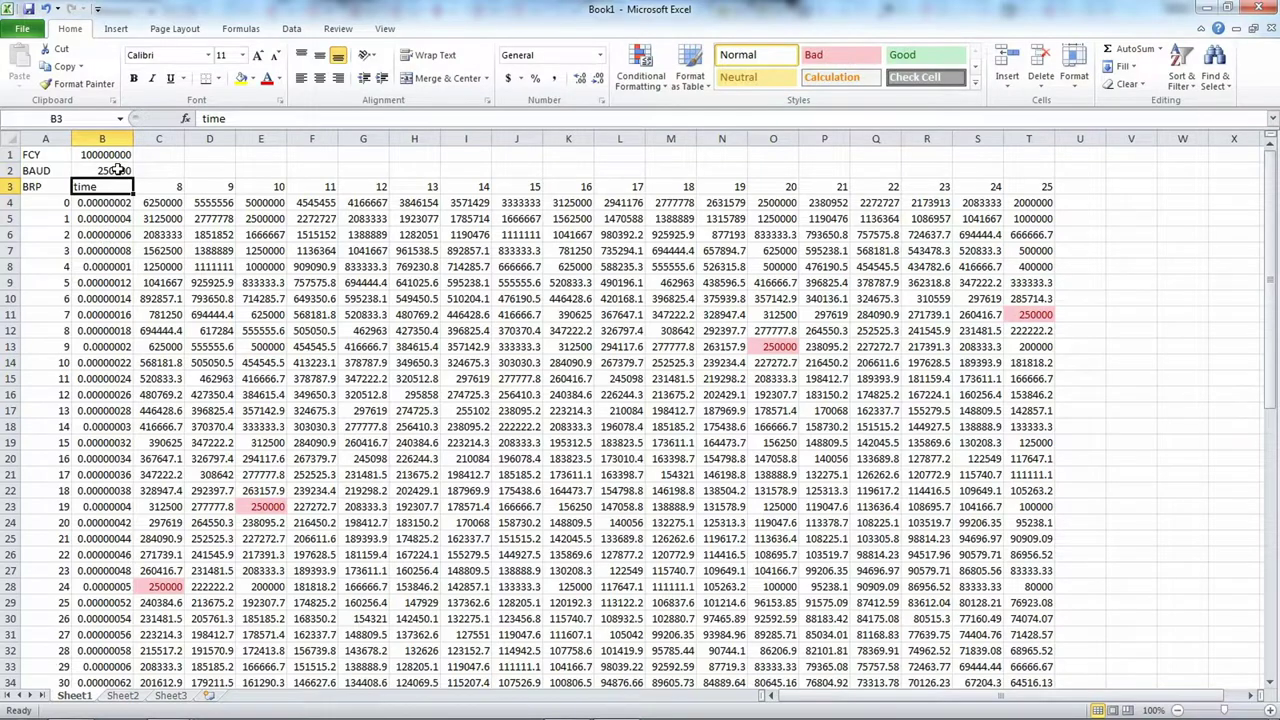
Step: Set the BAUD value in B2 to 125000 and review the highlighted combinations down the table
{"action": "left_click", "coordinate": [117, 170]}
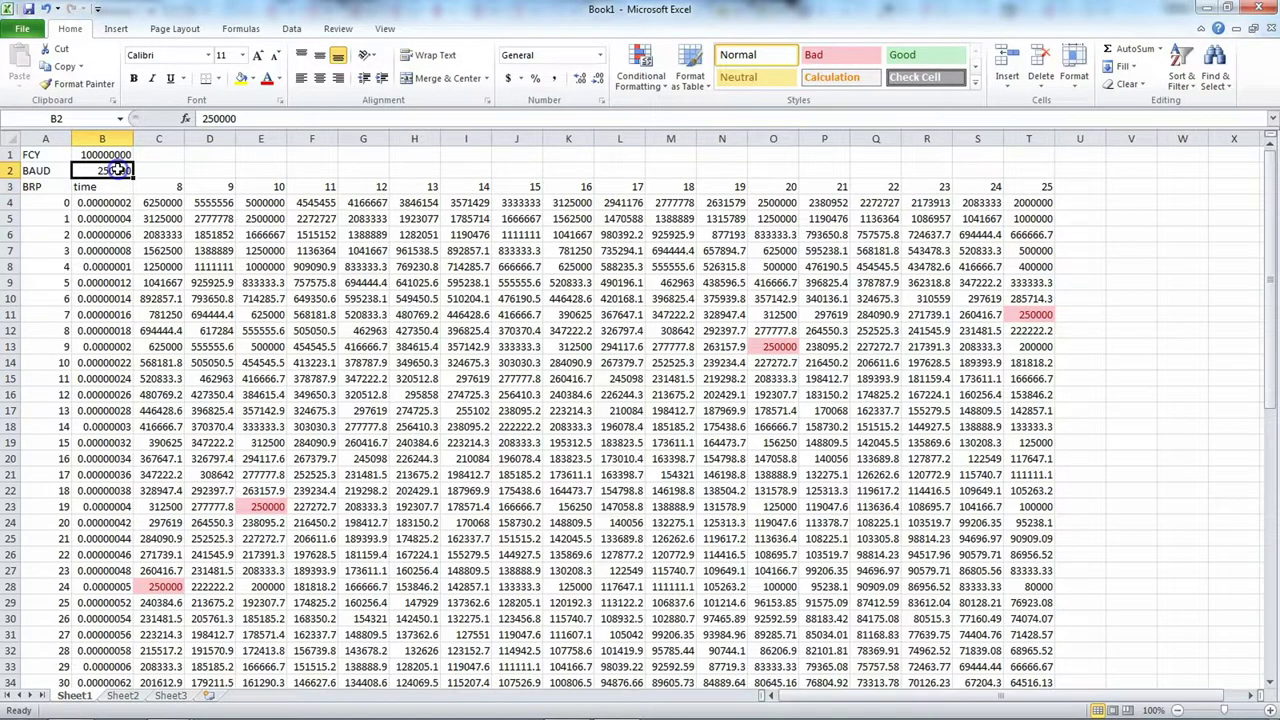
{"action": "type", "text": "12"}
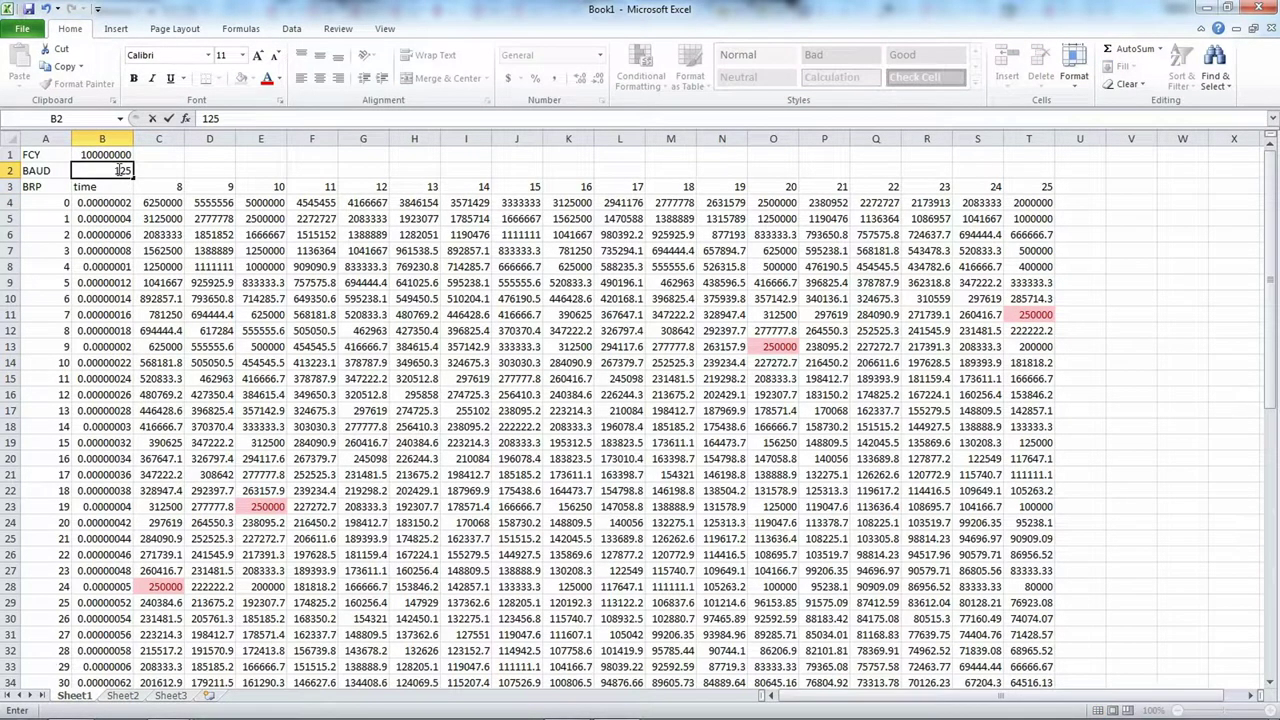
{"action": "key", "text": "Return"}
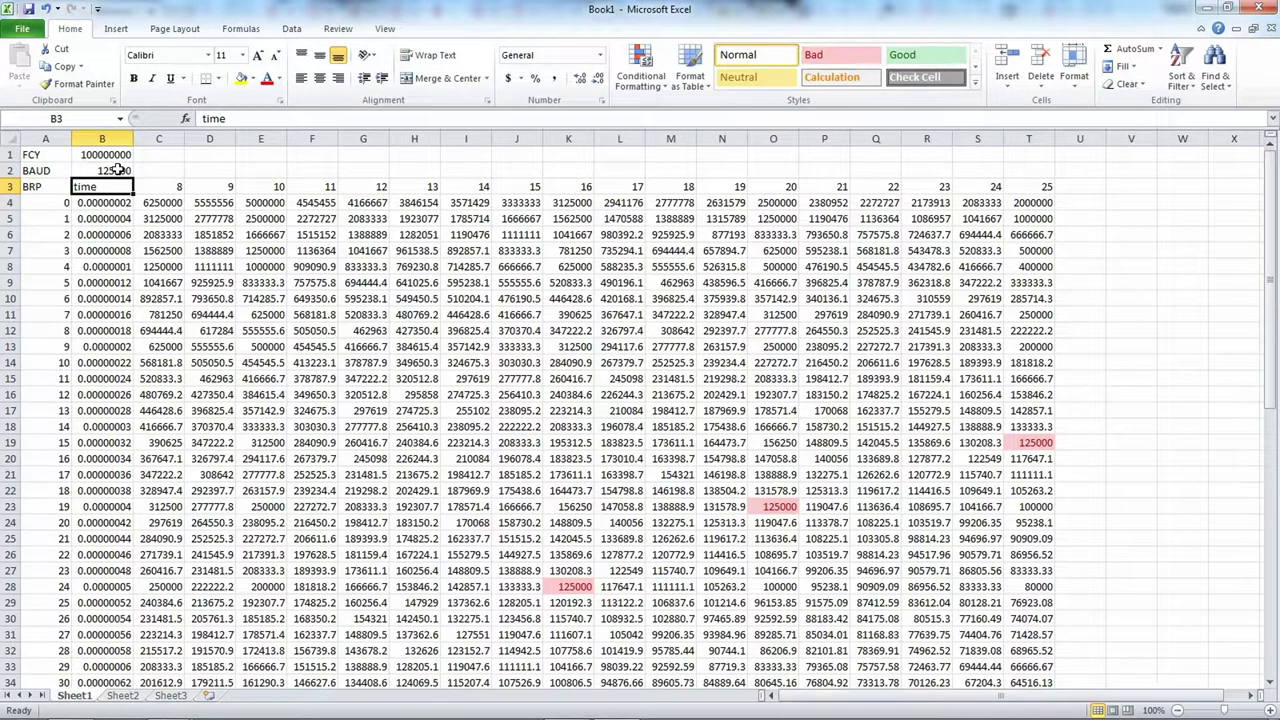
{"action": "scroll", "coordinate": [458, 282], "scroll_direction": "down", "scroll_amount": 4}
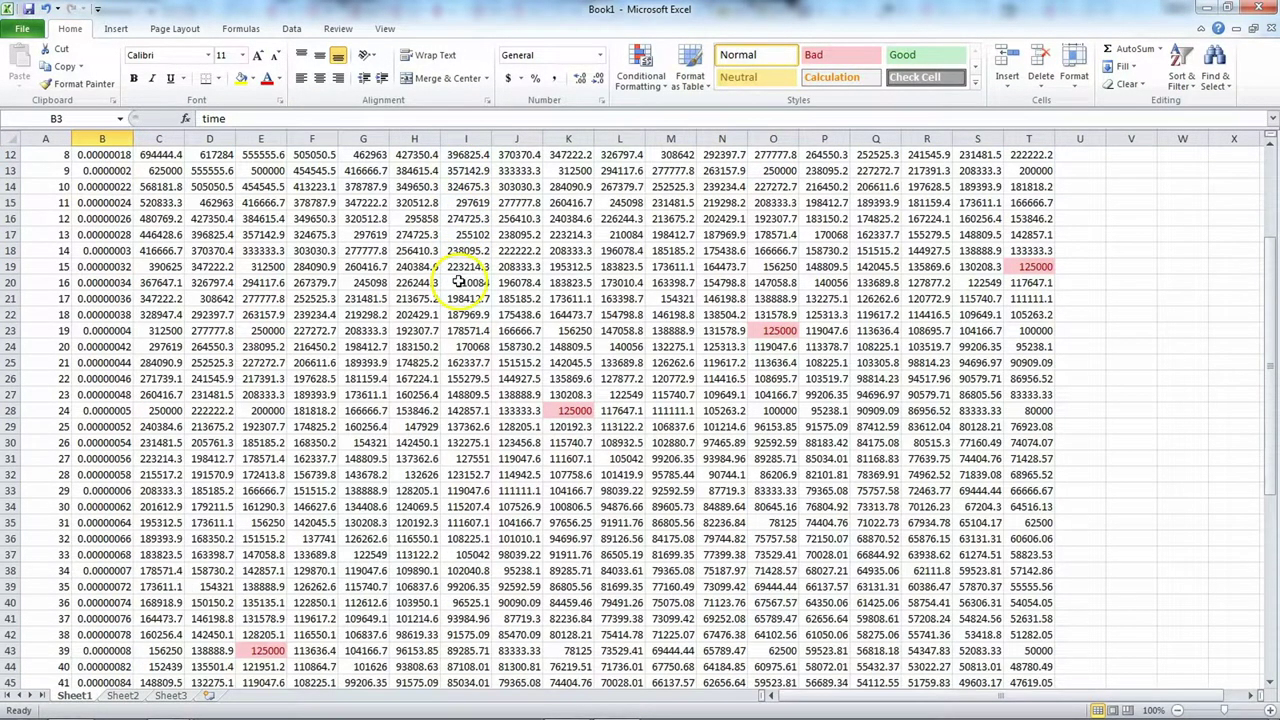
{"action": "scroll", "coordinate": [458, 282], "scroll_direction": "down", "scroll_amount": 8}
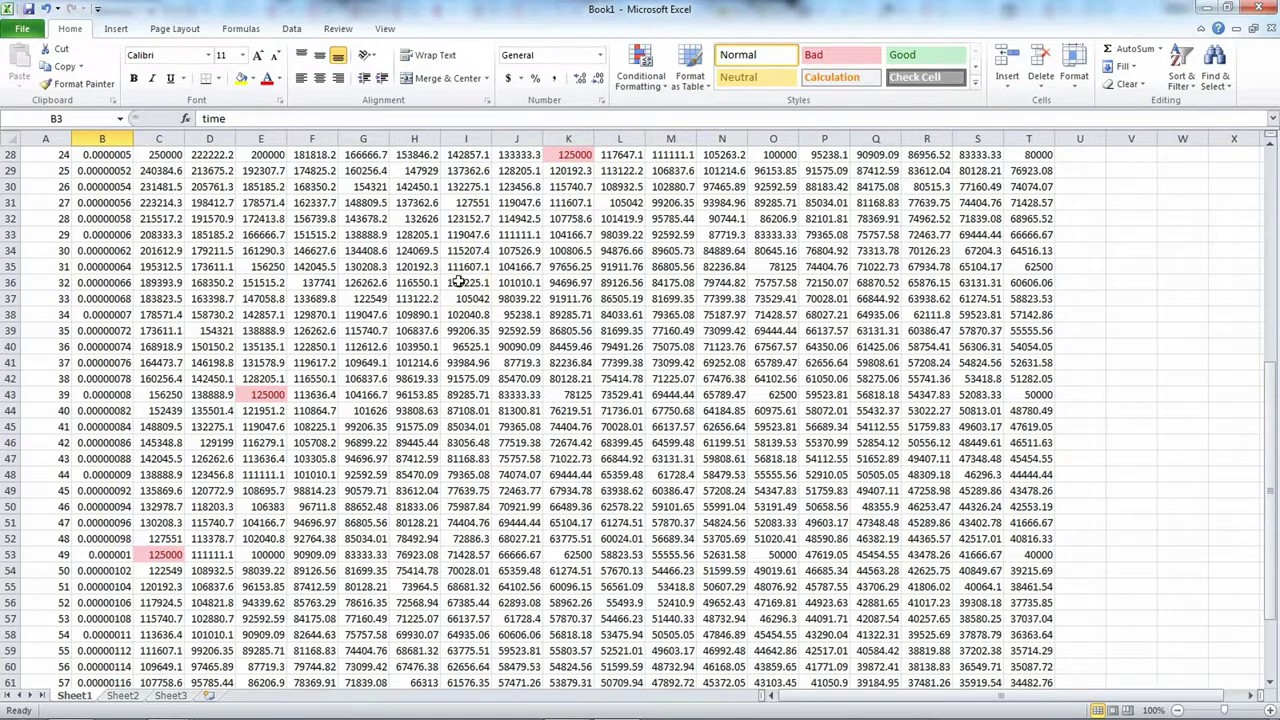
{"action": "scroll", "coordinate": [463, 290], "scroll_direction": "up", "scroll_amount": 7}
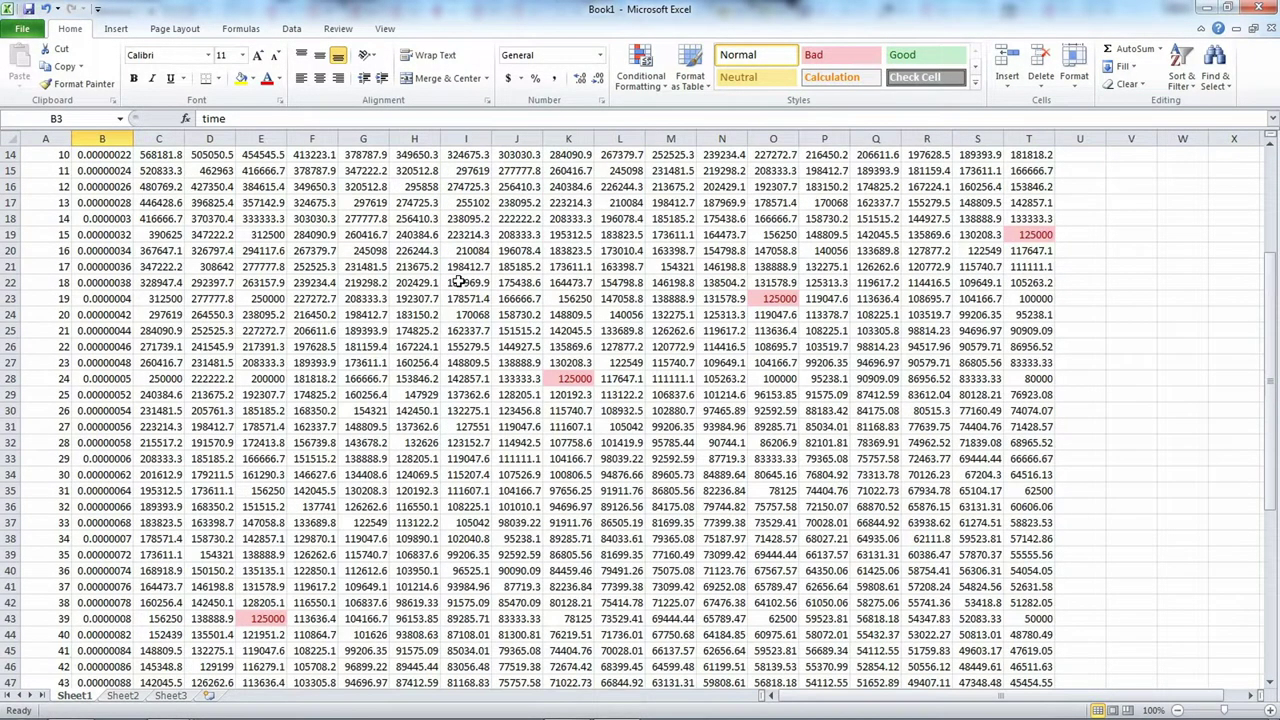
Step: Set the target BAUD value in B2 to 1000000
{"action": "scroll", "coordinate": [458, 282], "scroll_direction": "up", "scroll_amount": 4}
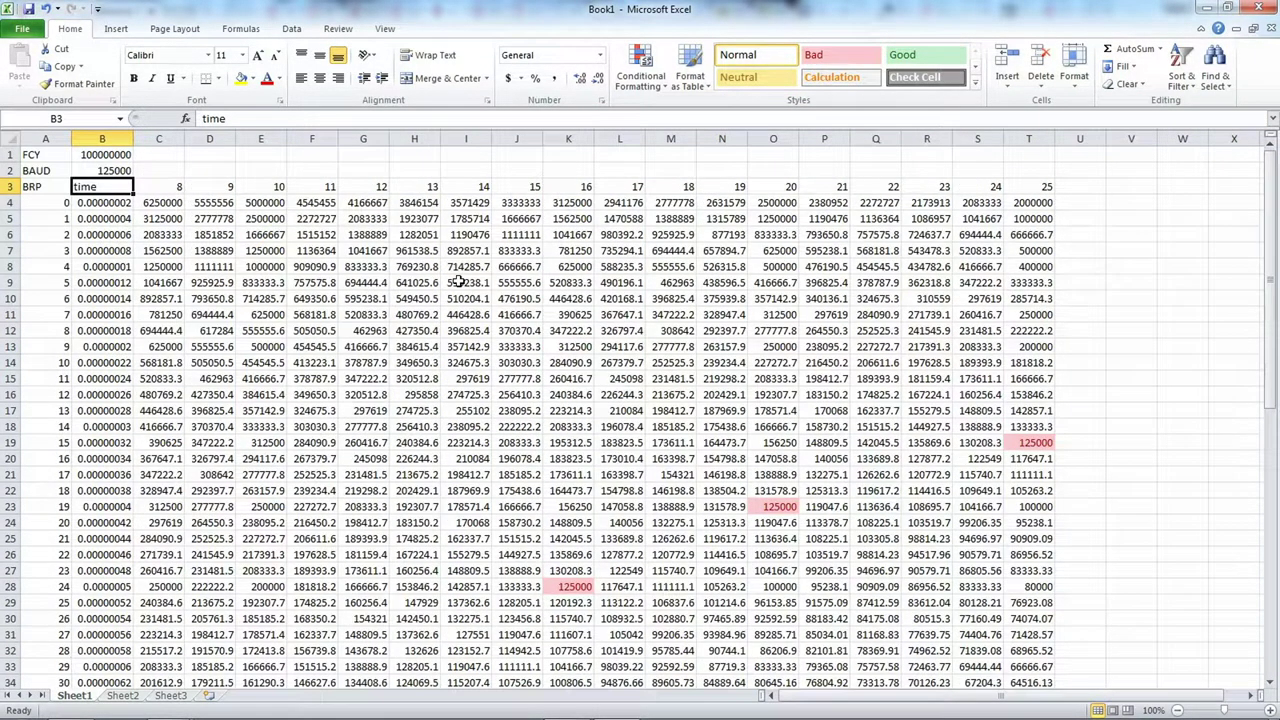
{"action": "left_click", "coordinate": [115, 170]}
{"action": "type", "text": "10"}
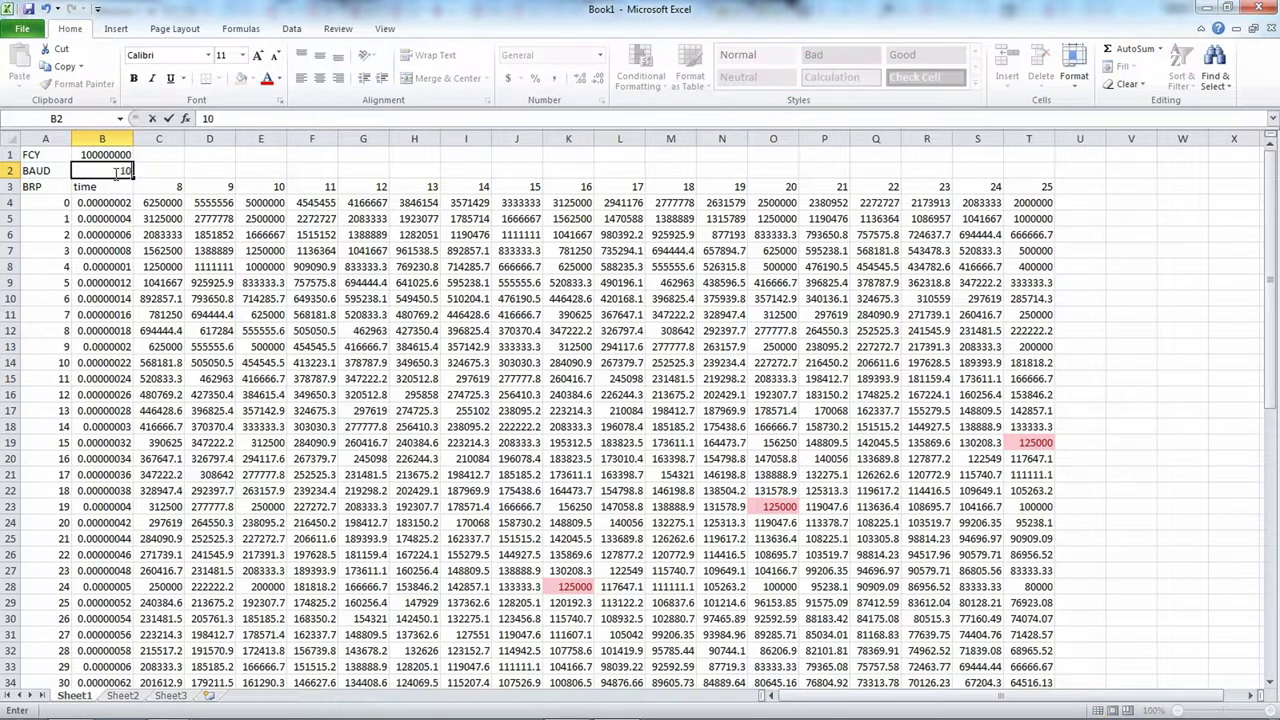
{"action": "type", "text": "00000"}
{"action": "key", "text": "Return"}
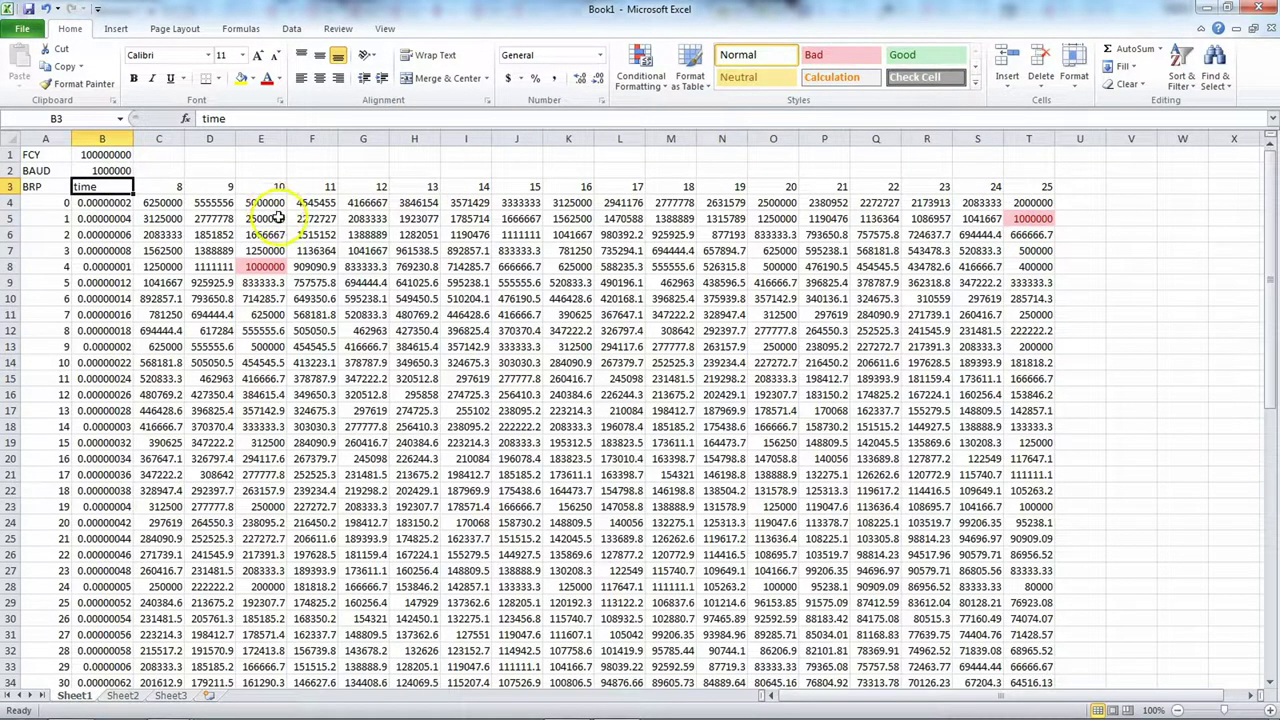
Step: Examine the BRP value, time-quanta heading and formula of the highlighted match in E8, along with the BAUD input
{"action": "left_click", "coordinate": [43, 267]}
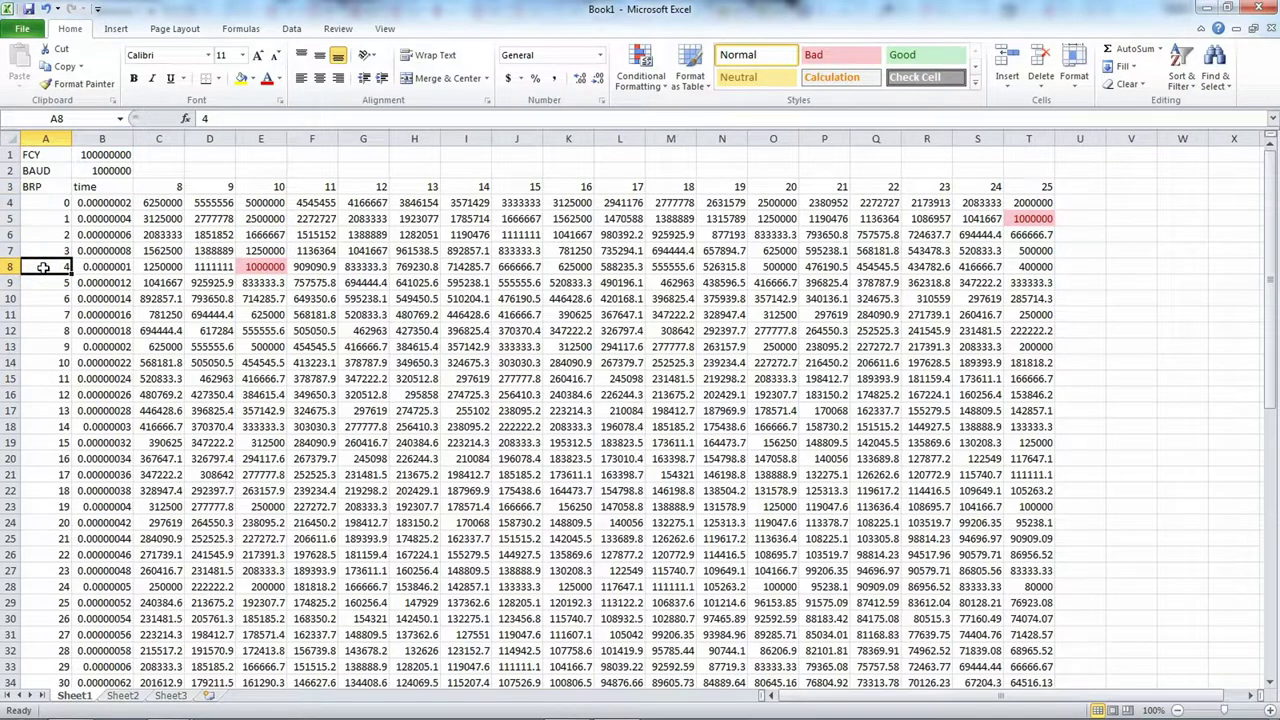
{"action": "left_click", "coordinate": [271, 187]}
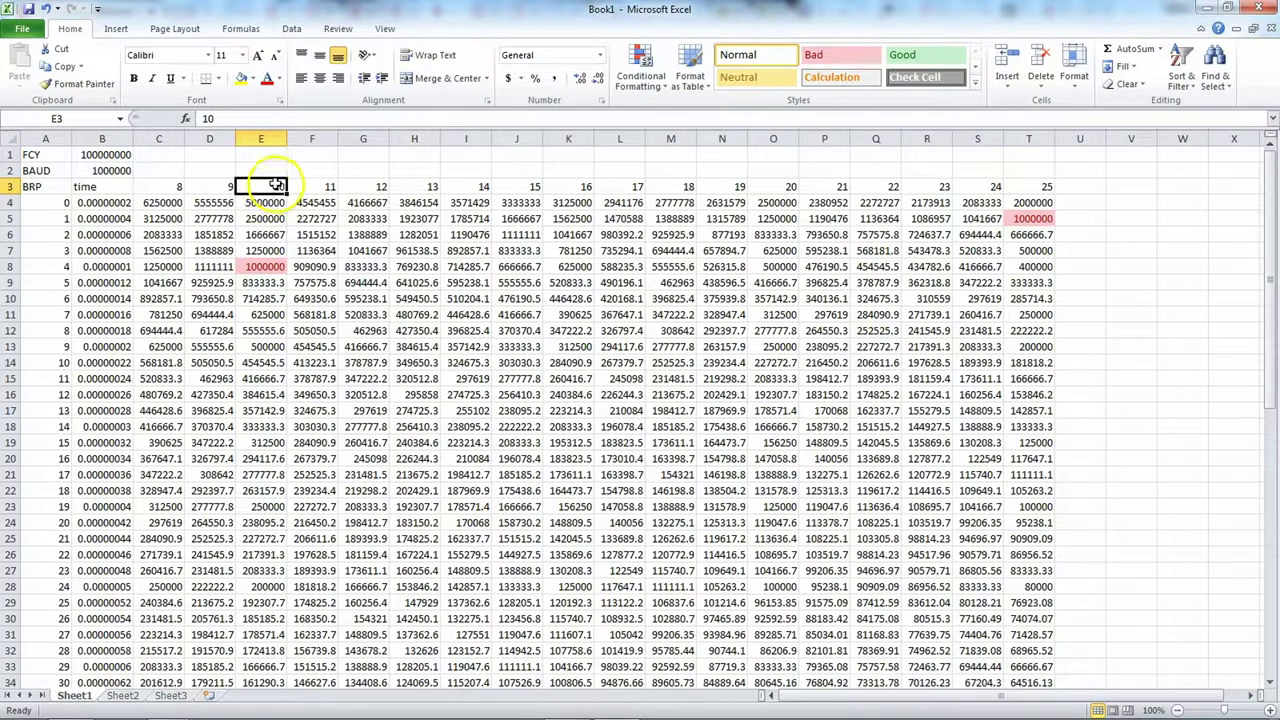
{"action": "left_click", "coordinate": [268, 268]}
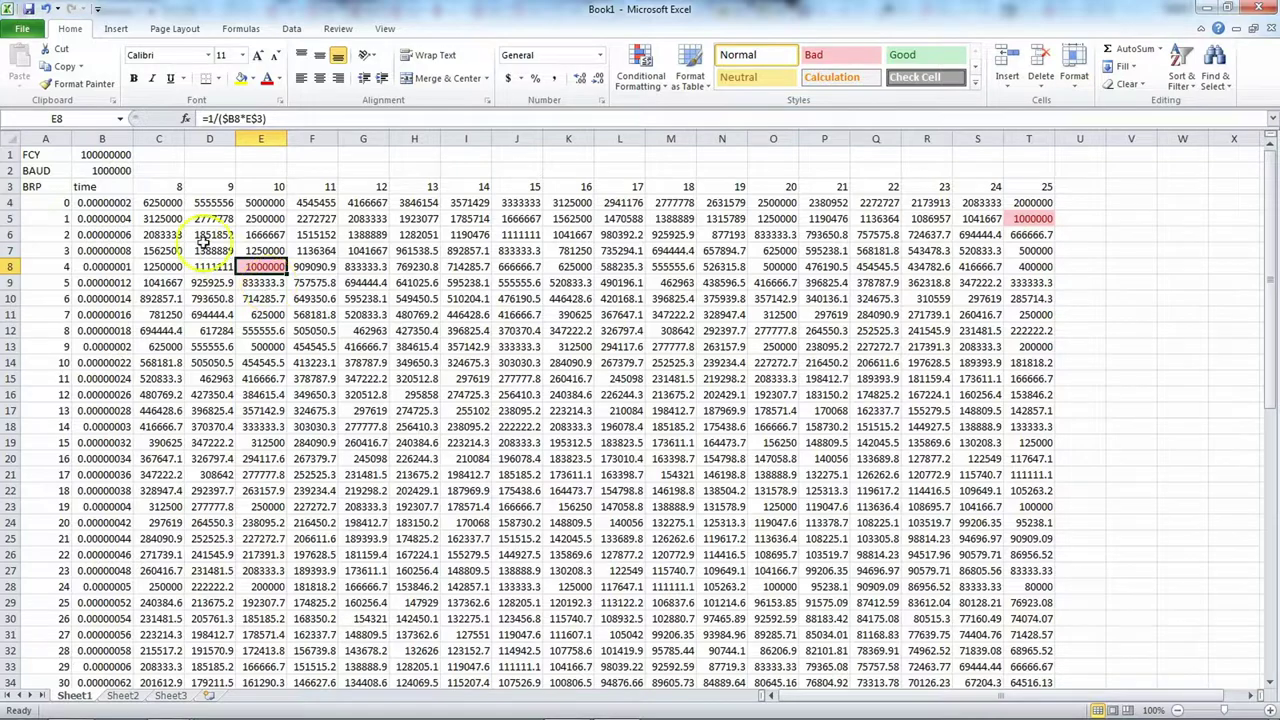
{"action": "left_click", "coordinate": [105, 171]}
Step: Set the FCY value in B1 to 50000000 and look through the table for highlighted matches
{"action": "left_click", "coordinate": [105, 155]}
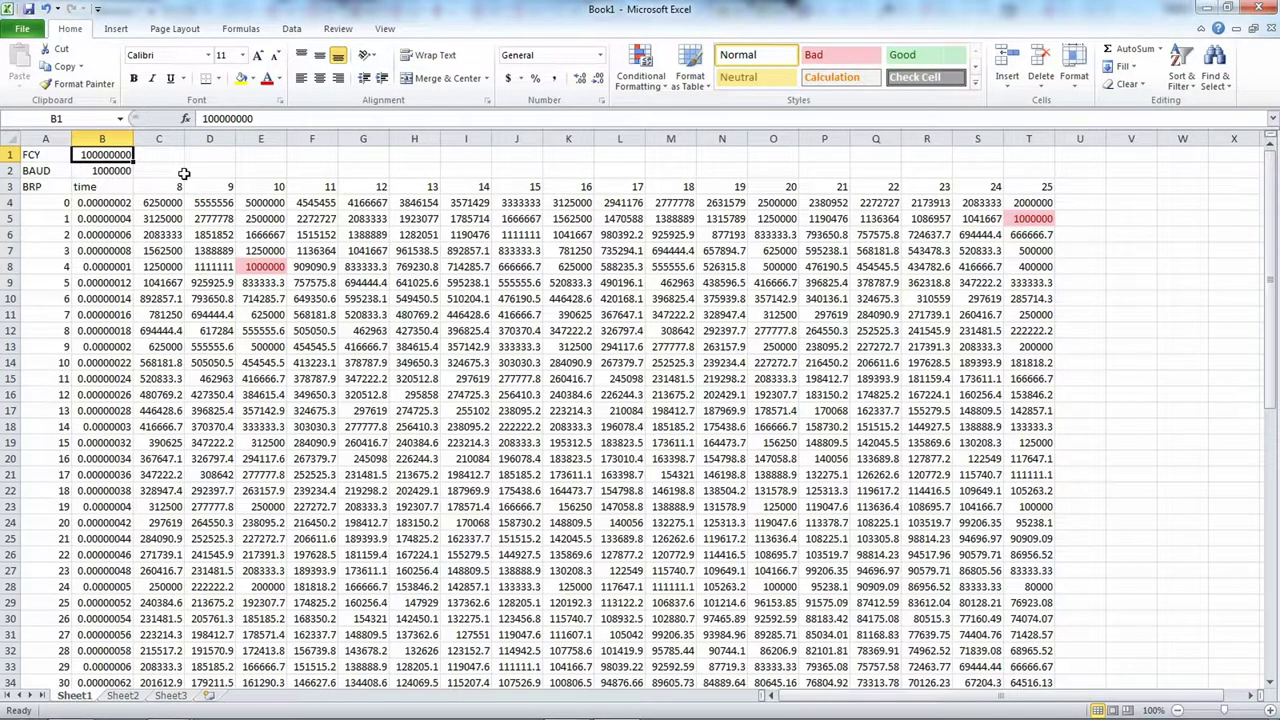
{"action": "type", "text": "5000"}
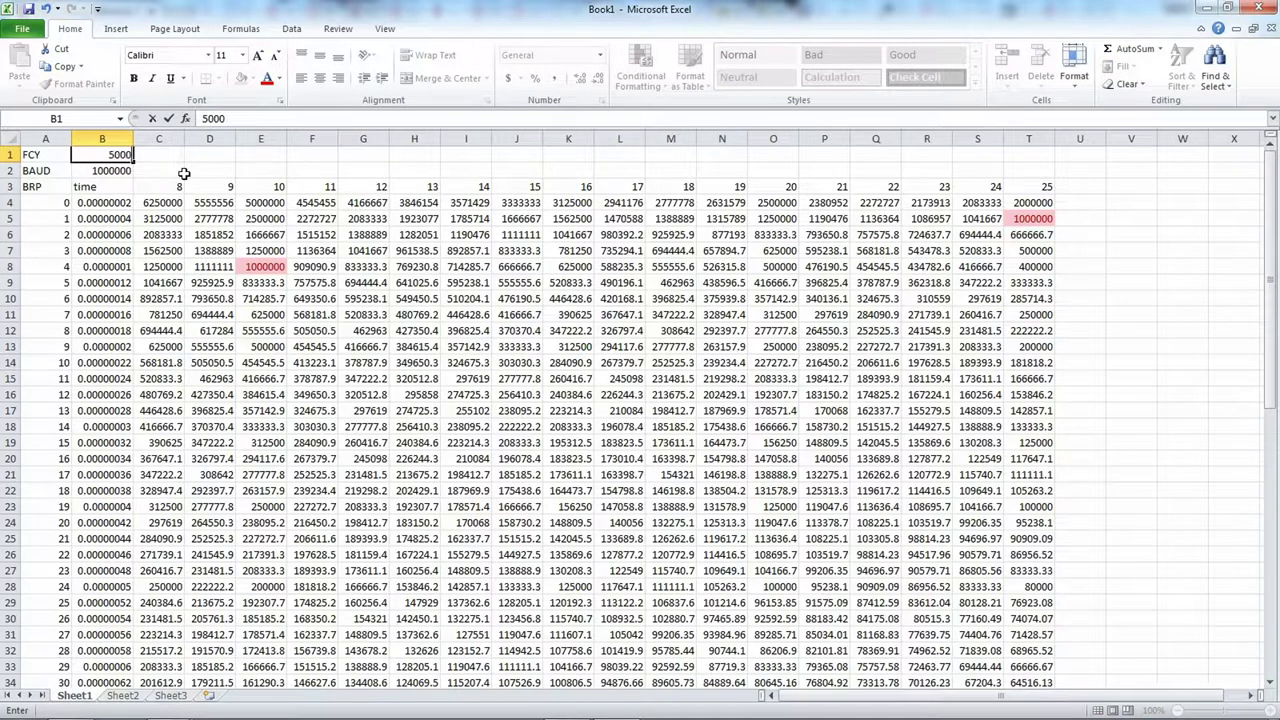
{"action": "type", "text": "0000"}
{"action": "key", "text": "Return"}
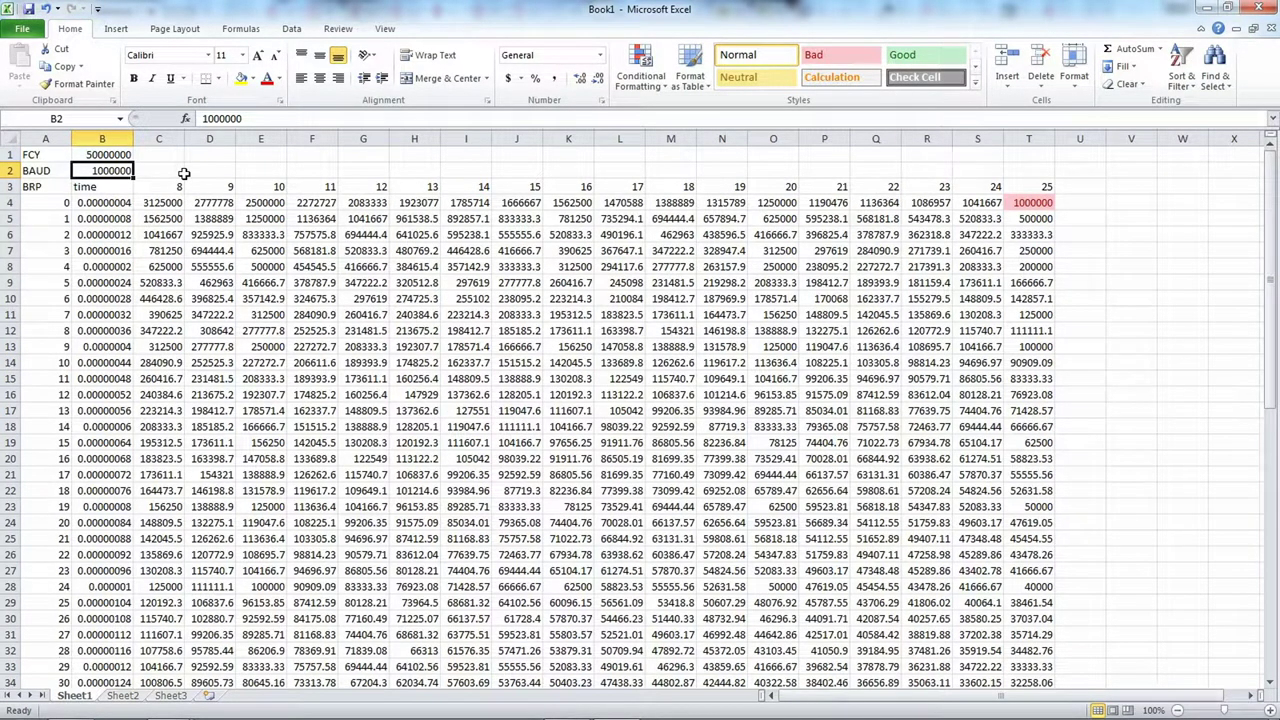
{"action": "left_click", "coordinate": [1035, 203]}
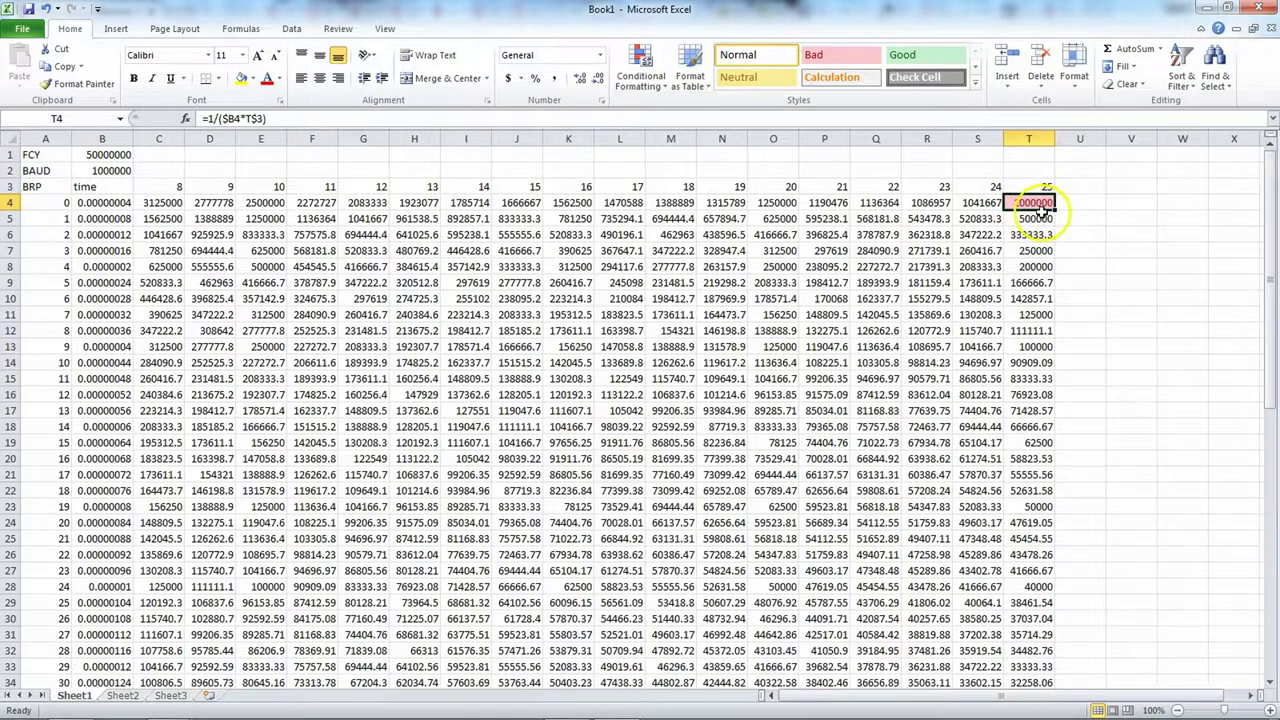
{"action": "scroll", "coordinate": [1040, 350], "scroll_direction": "down", "scroll_amount": 3}
{"action": "scroll", "coordinate": [1040, 350], "scroll_direction": "down", "scroll_amount": 8}
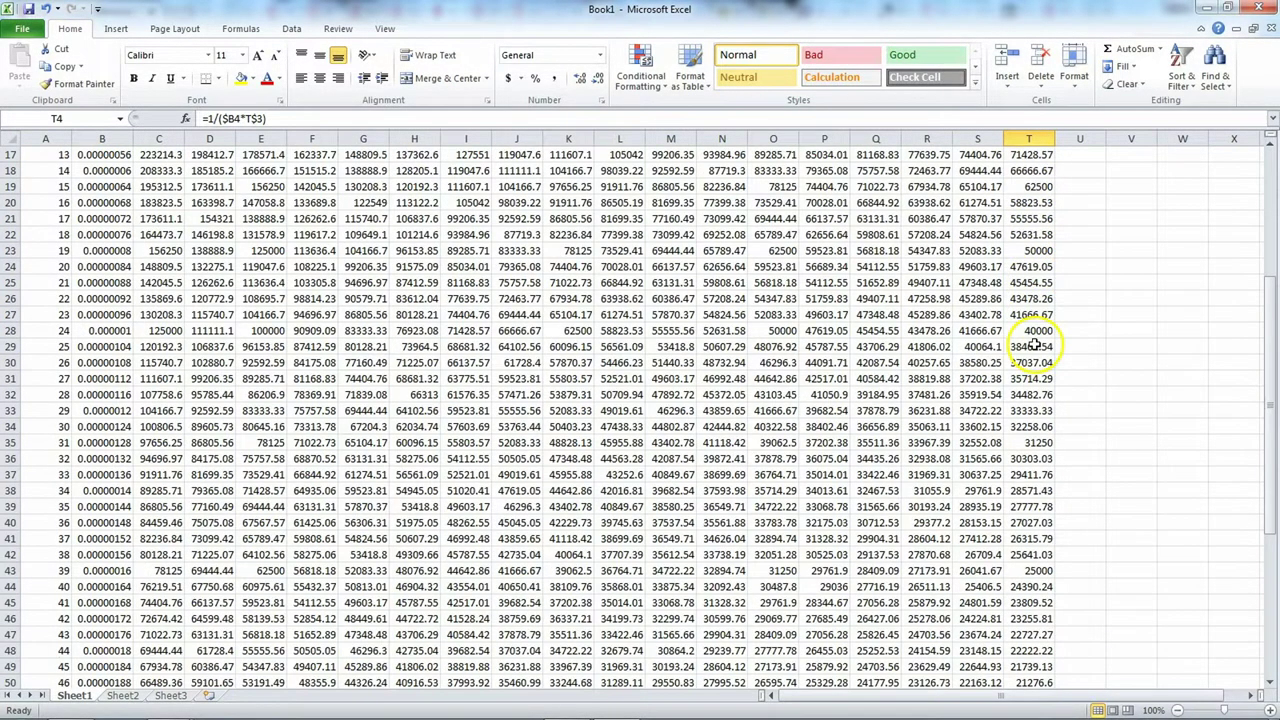
Step: Set the FCY value in B1 to 150000000
{"action": "scroll", "coordinate": [1040, 350], "scroll_direction": "up", "scroll_amount": 12}
{"action": "left_click", "coordinate": [104, 154]}
{"action": "type", "text": "150000000"}
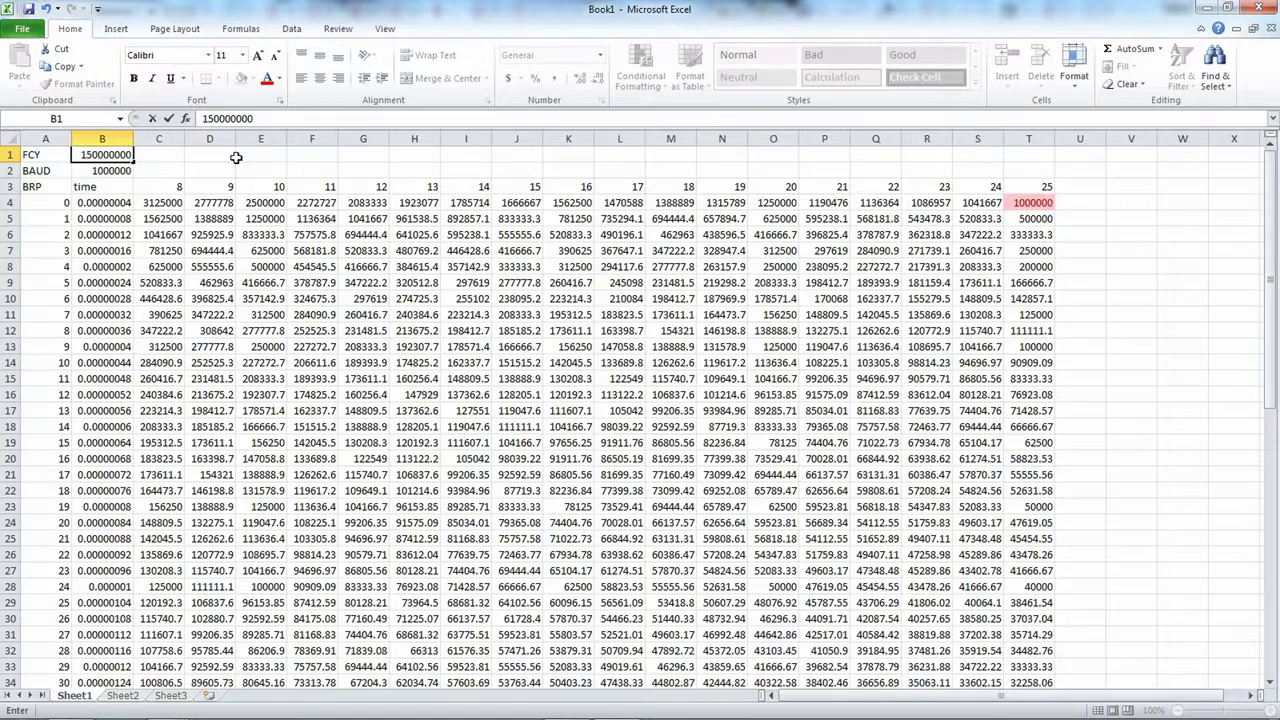
{"action": "key", "text": "Return"}
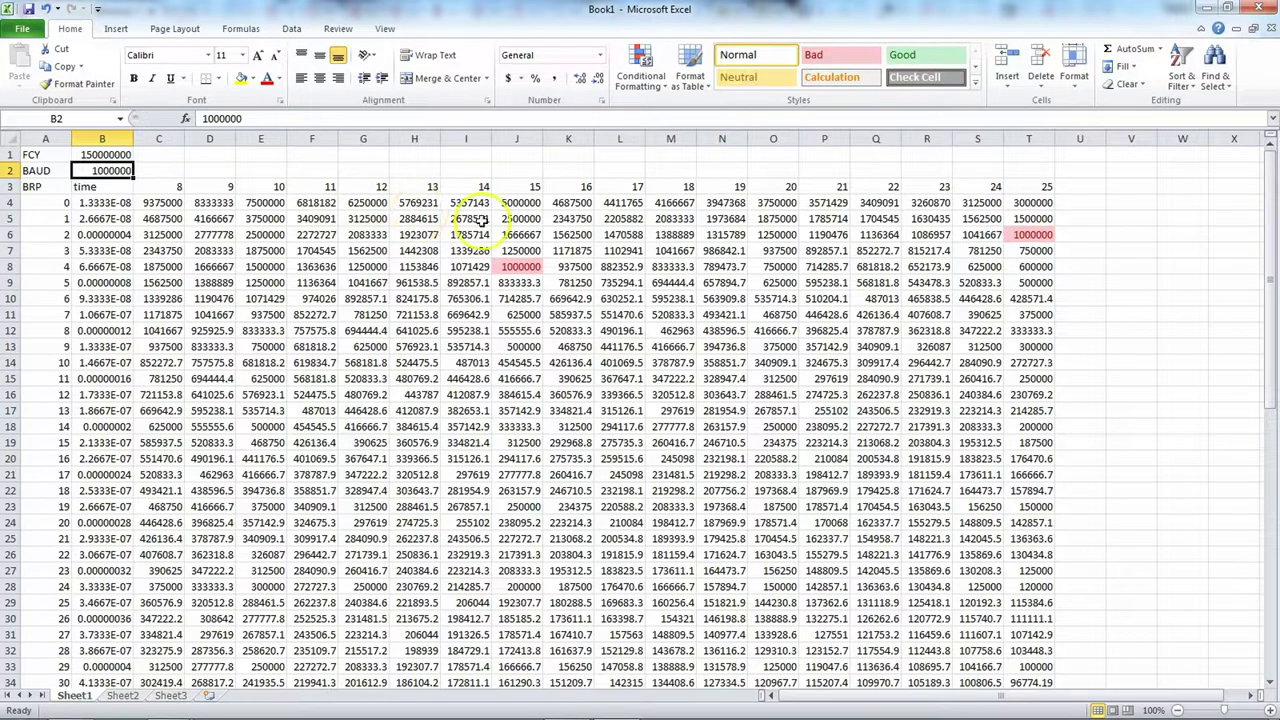
Step: Examine the BRP value and time-quanta heading for the match in J8, and the heading above the match in column T
{"action": "left_click", "coordinate": [55, 266]}
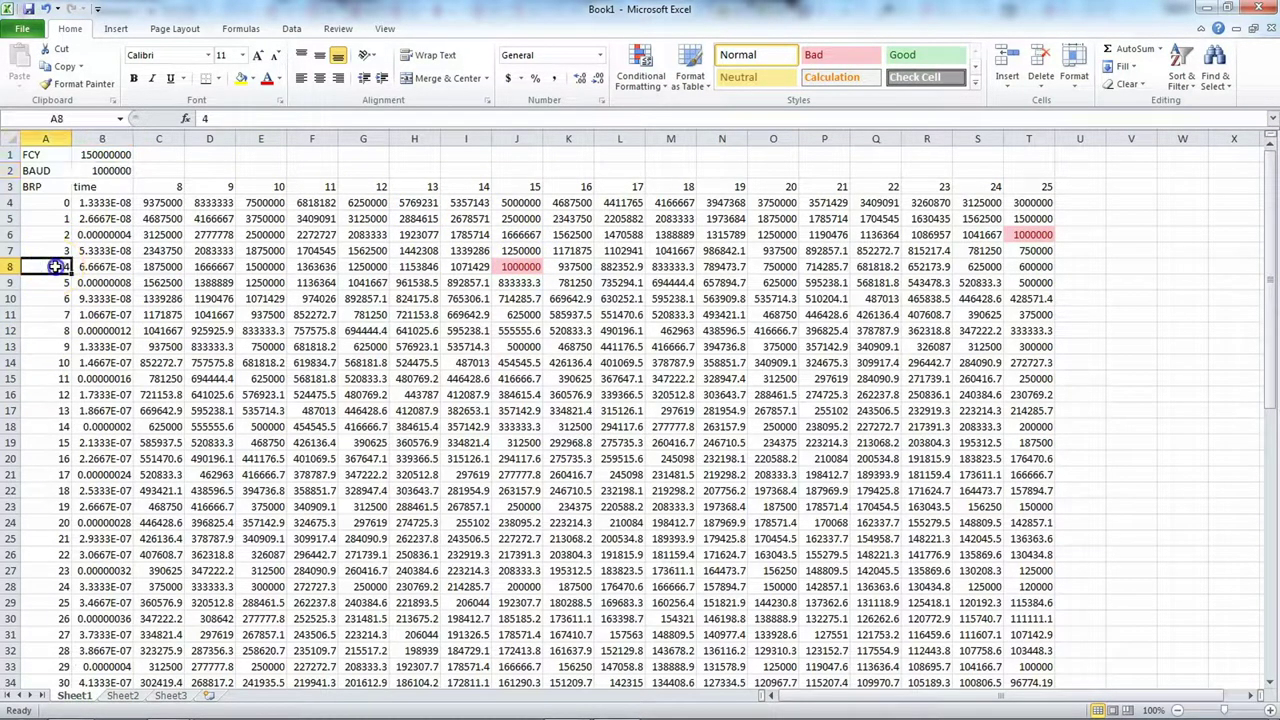
{"action": "left_click", "coordinate": [527, 189]}
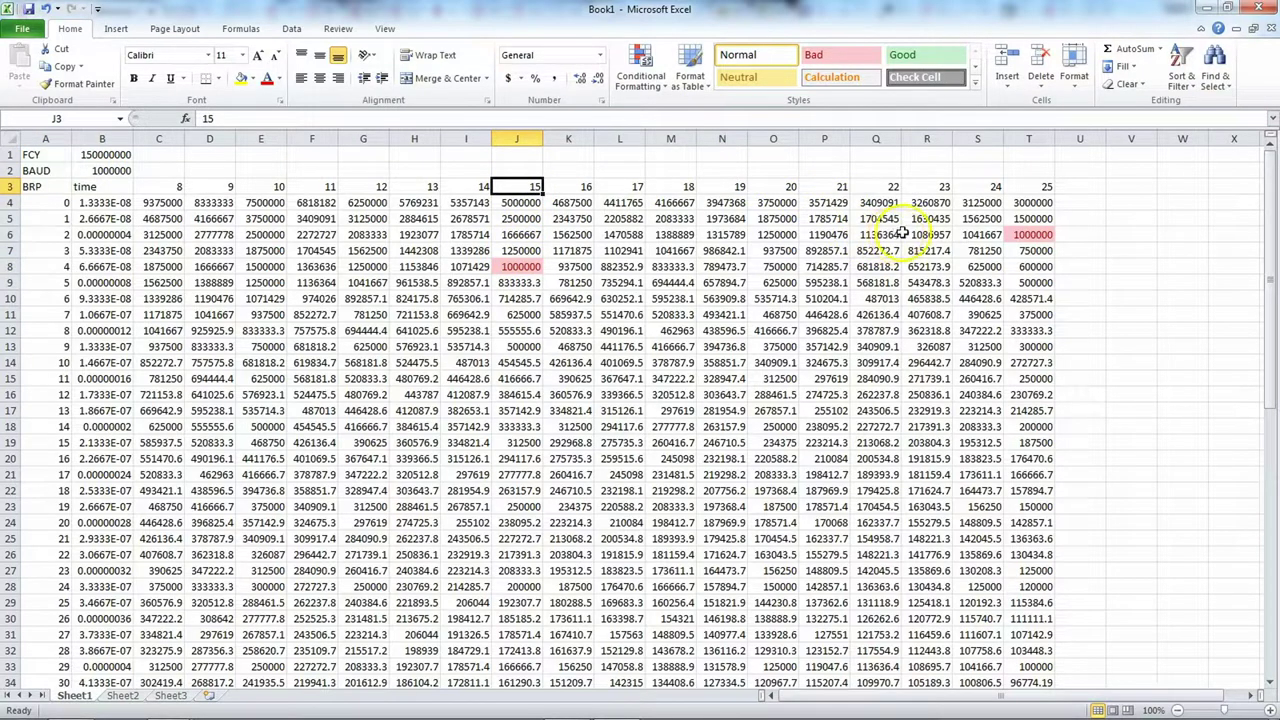
{"action": "left_click", "coordinate": [1036, 191]}
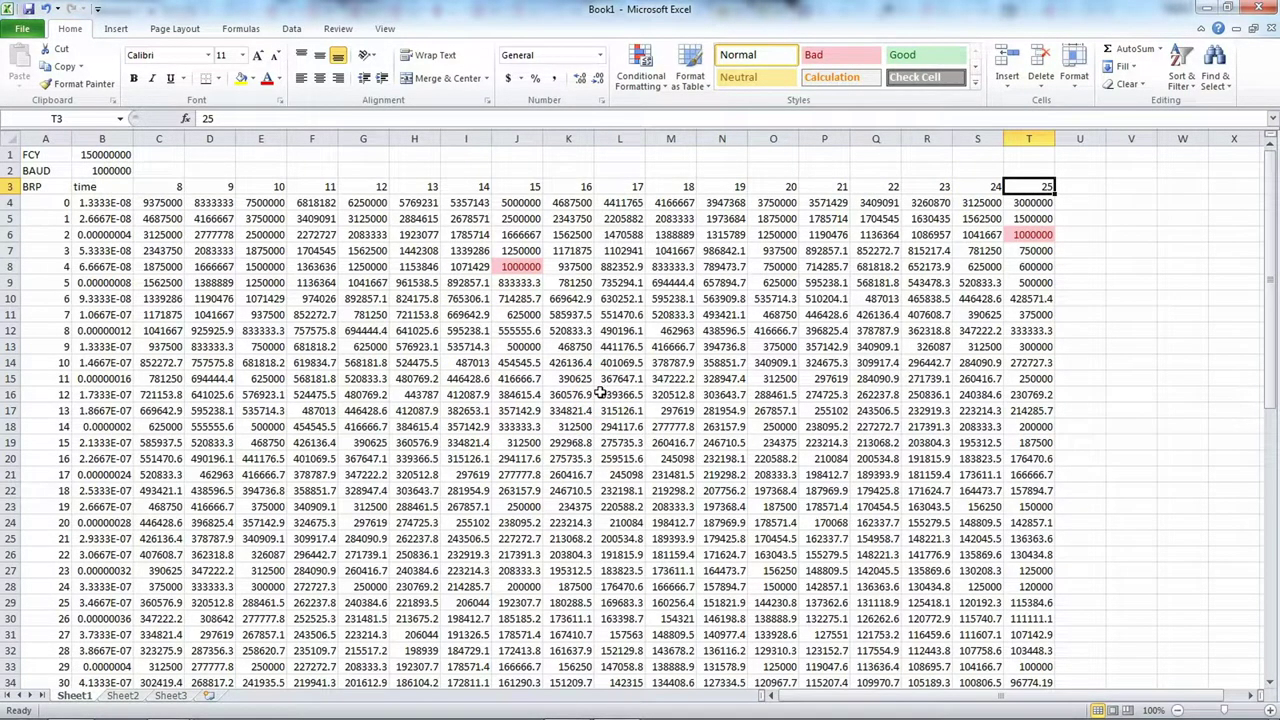
{"action": "left_click", "coordinate": [43, 268]}
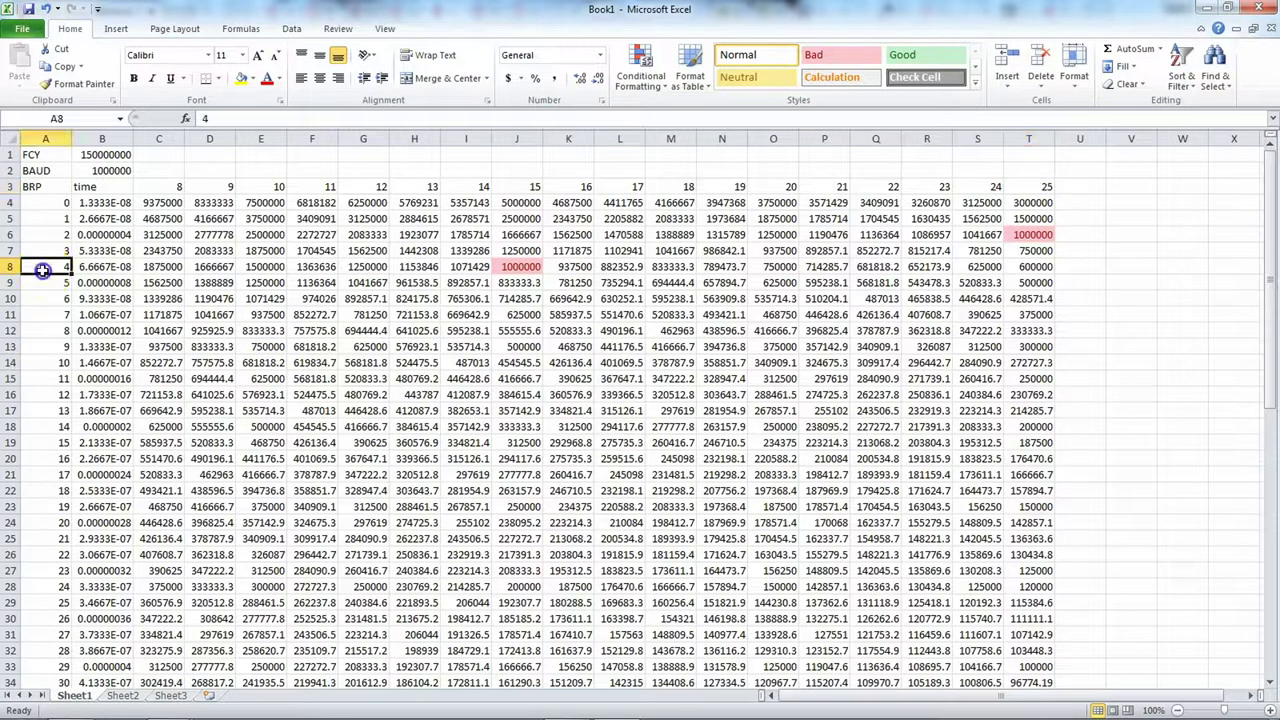
Step: Set the FCY value in B1 to 100000000 and check the BRP and time-quanta headings of the highlighted match in E8
{"action": "left_click", "coordinate": [118, 155]}
{"action": "type", "text": "10"}
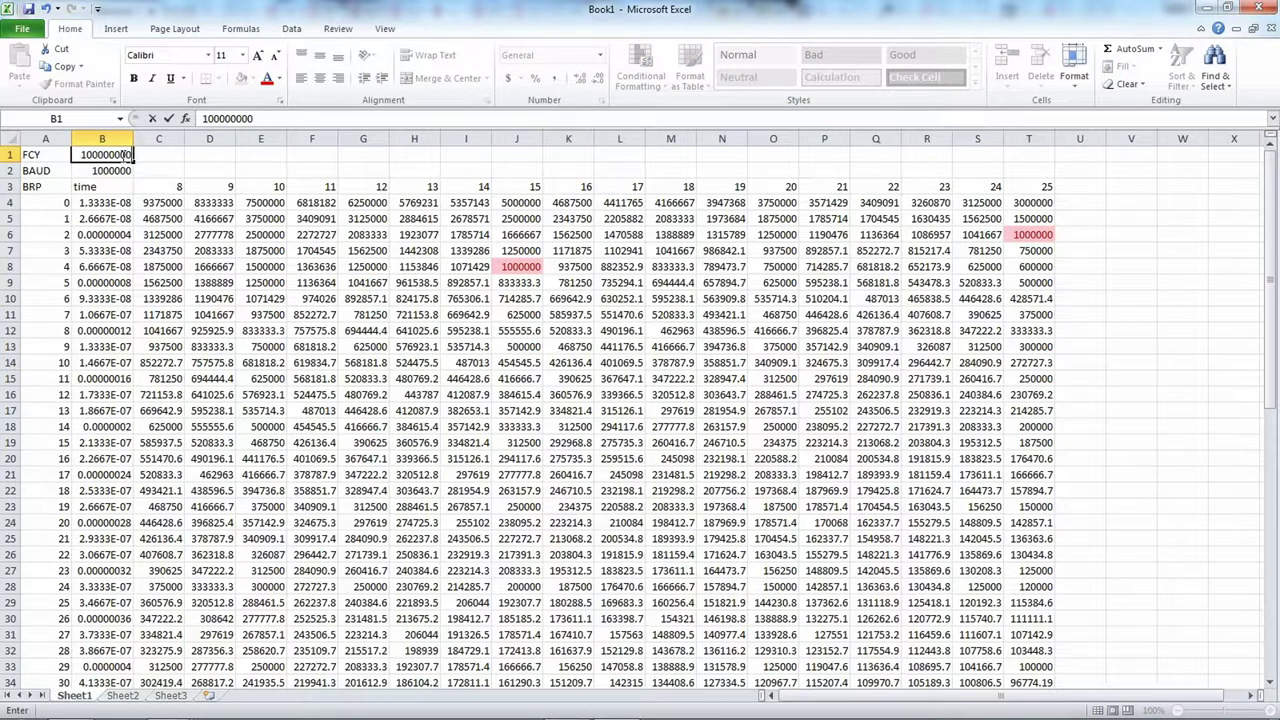
{"action": "type", "text": "0000000"}
{"action": "key", "text": "Return"}
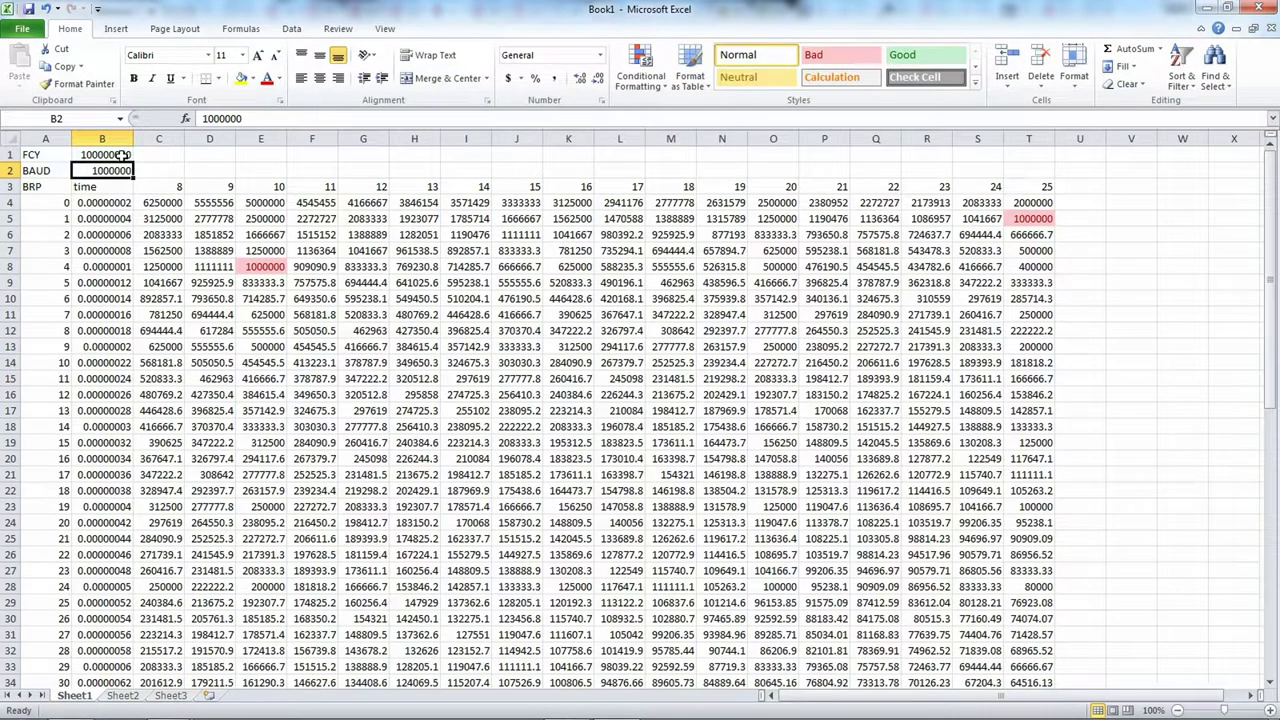
{"action": "left_click", "coordinate": [44, 266]}
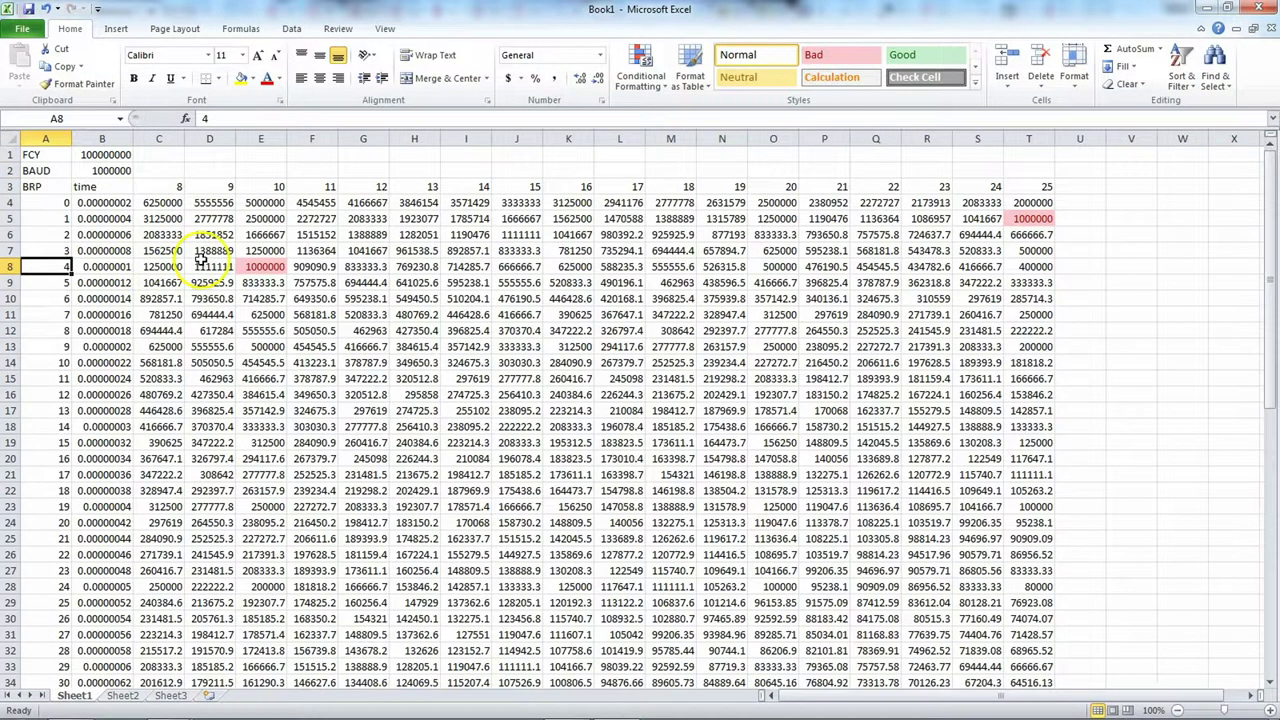
{"action": "left_click", "coordinate": [268, 186]}
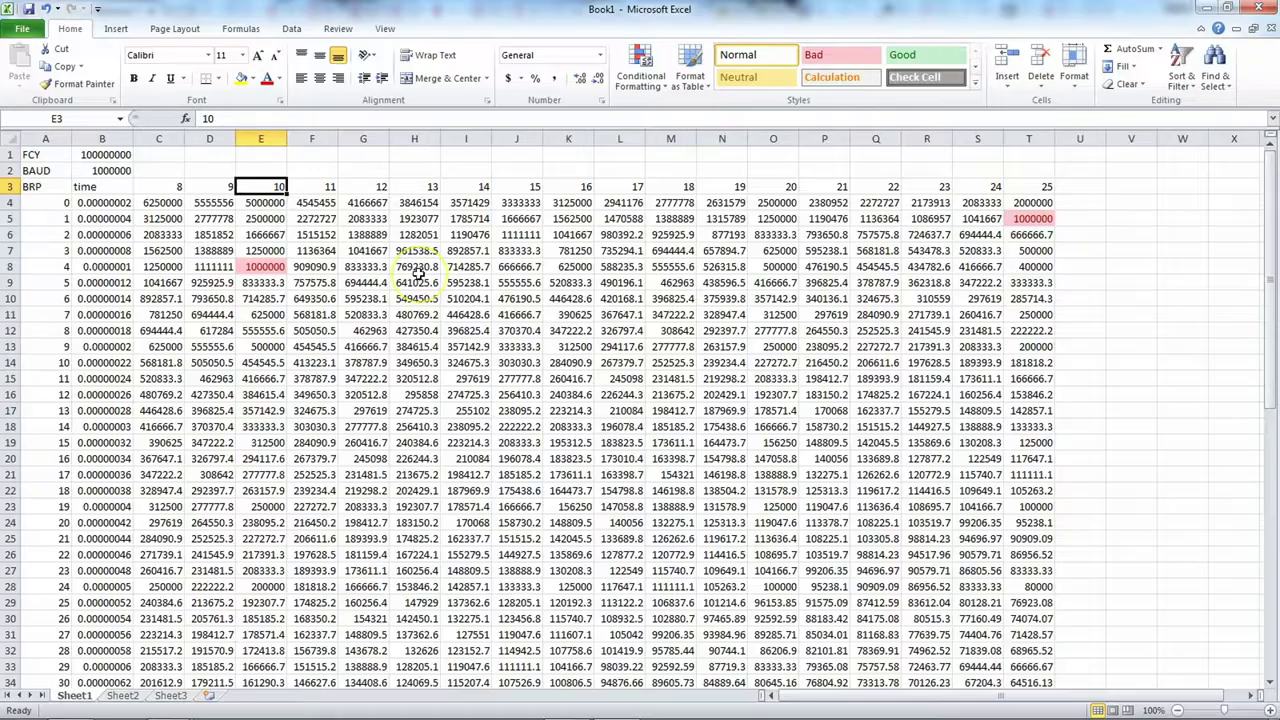